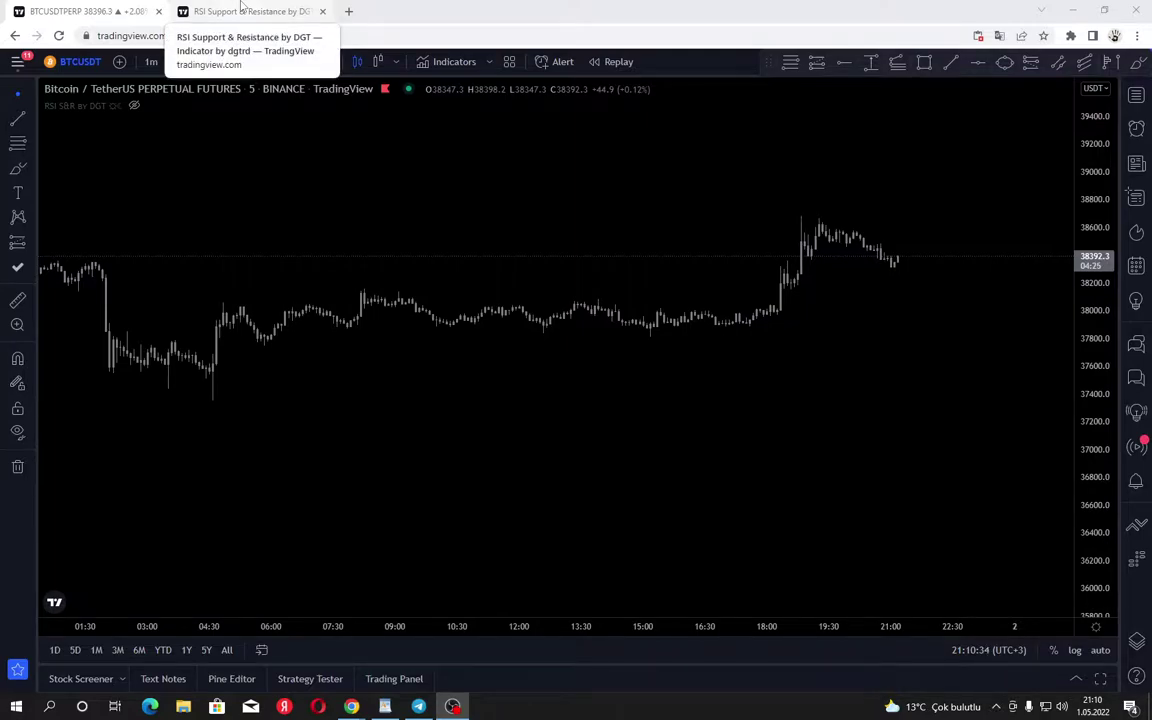
# Make the hidden RSI S&R by DGT indicator visible on the BTCUSDT 5-minute chart.
pyautogui.click(241, 8)
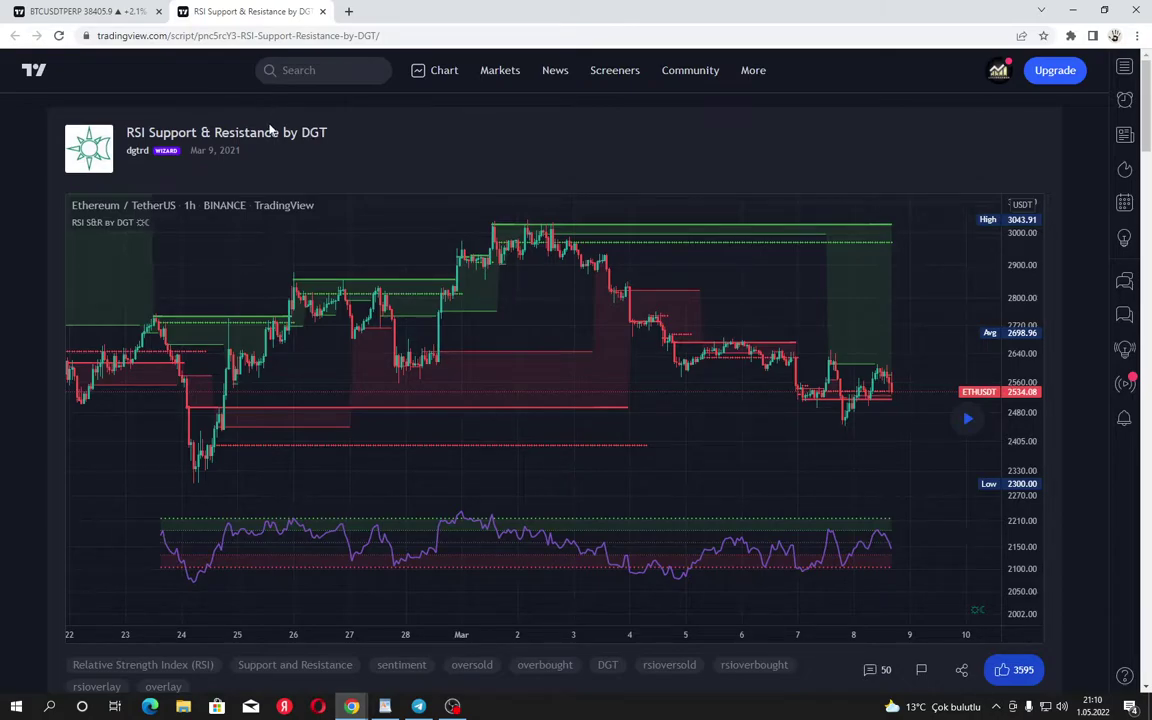
pyautogui.click(85, 11)
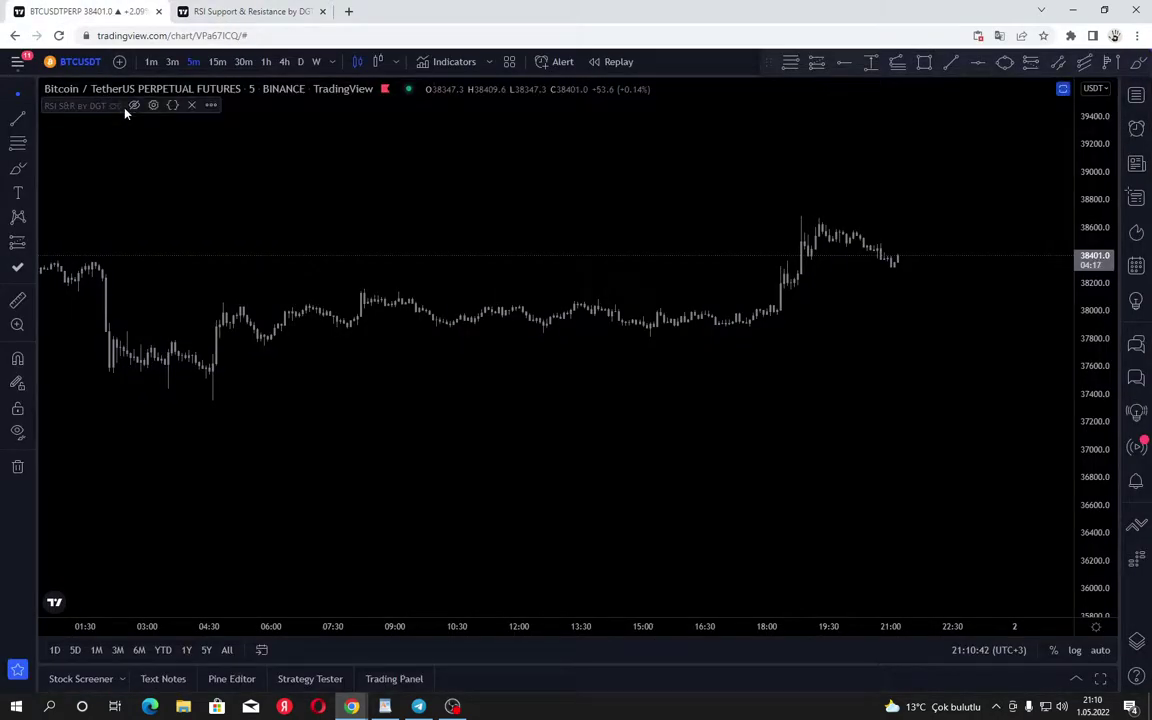
pyautogui.moveTo(135, 107); pyautogui.dragTo(267, 280)
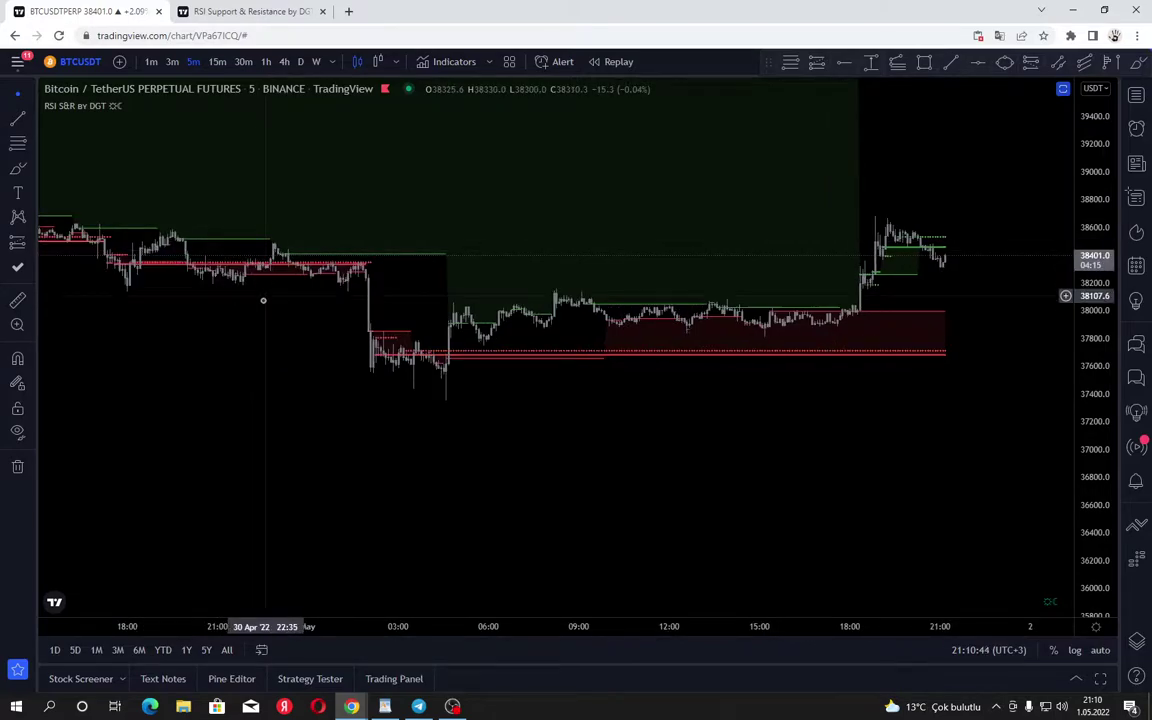
pyautogui.moveTo(320, 411); pyautogui.dragTo(341, 411)
pyautogui.moveTo(293, 367); pyautogui.dragTo(292, 452)
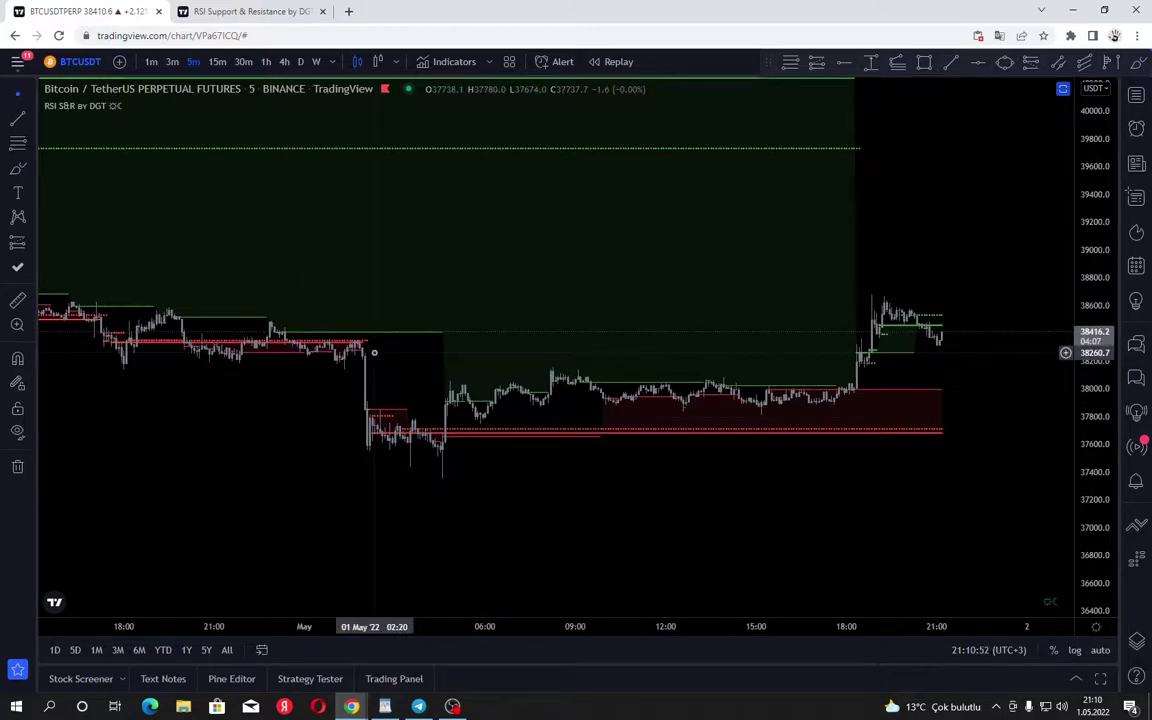
# Review the description and options on the RSI Support & Resistance by DGT script page.
pyautogui.hotkey('ctrl', 'Tab')
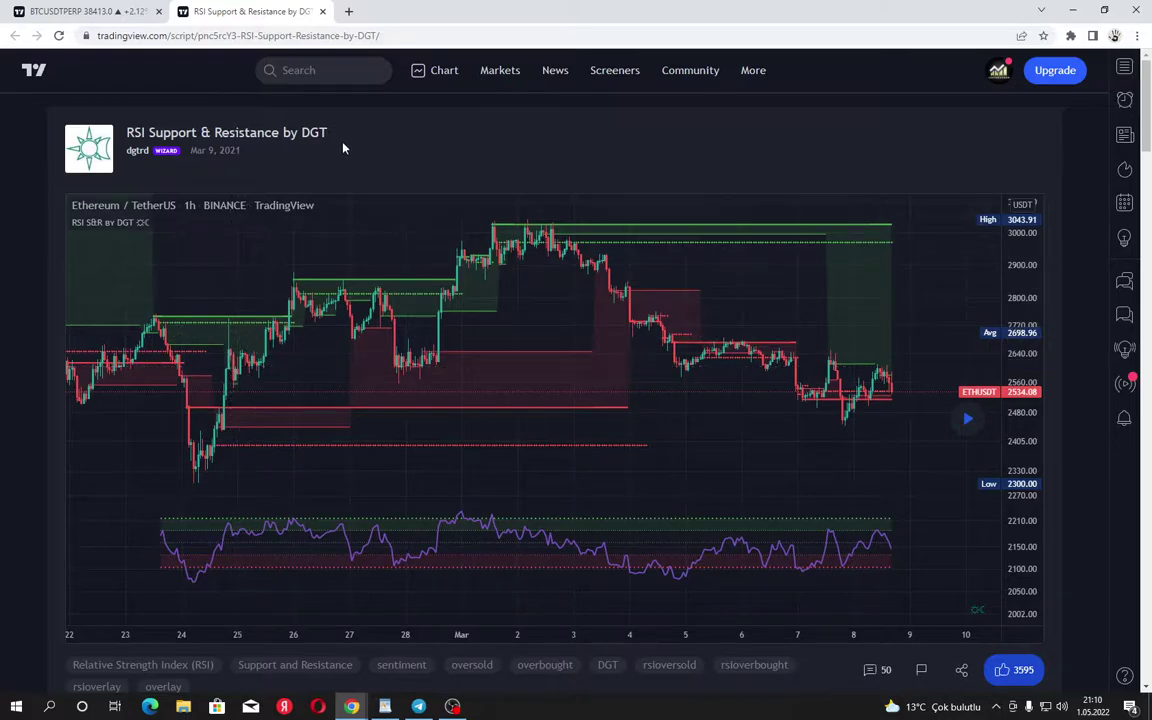
pyautogui.scroll(-4, 267, 347)
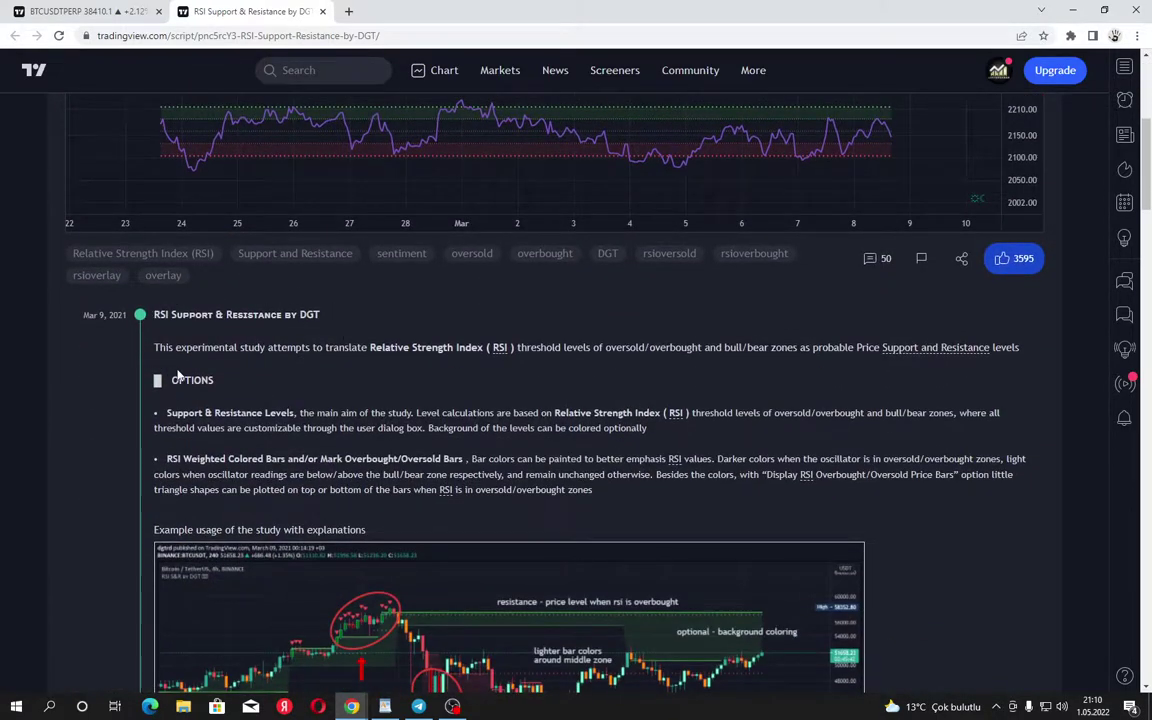
pyautogui.scroll(1, 499, 410)
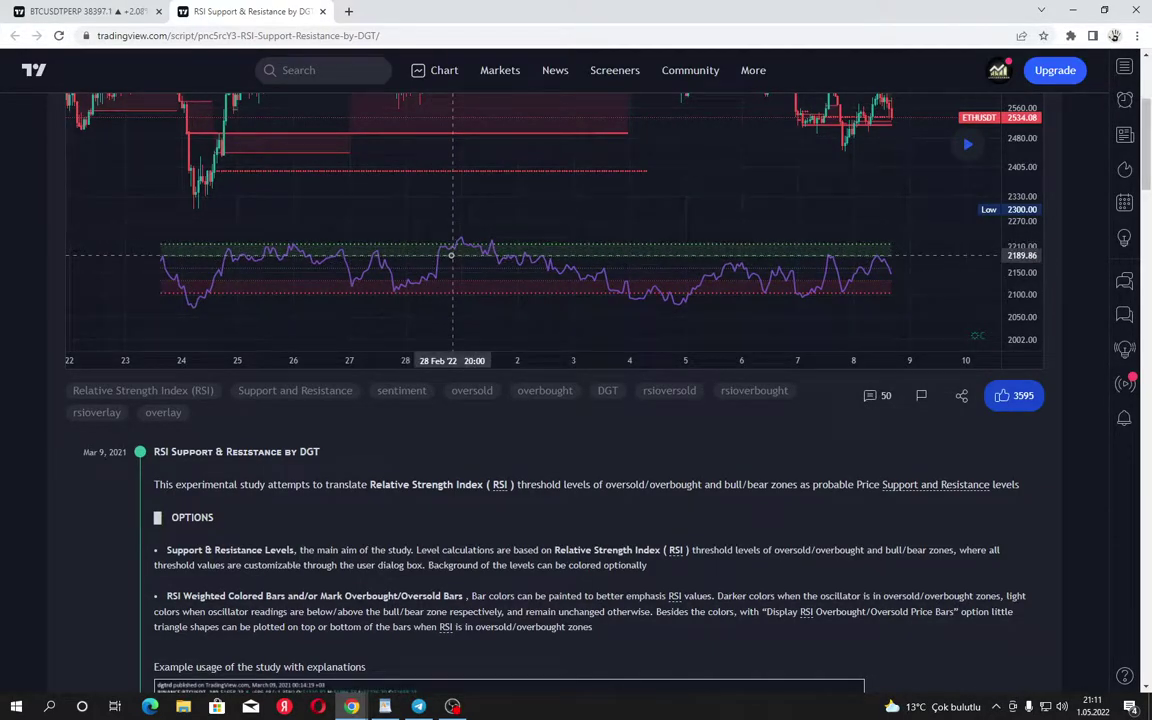
pyautogui.scroll(-2, 490, 316)
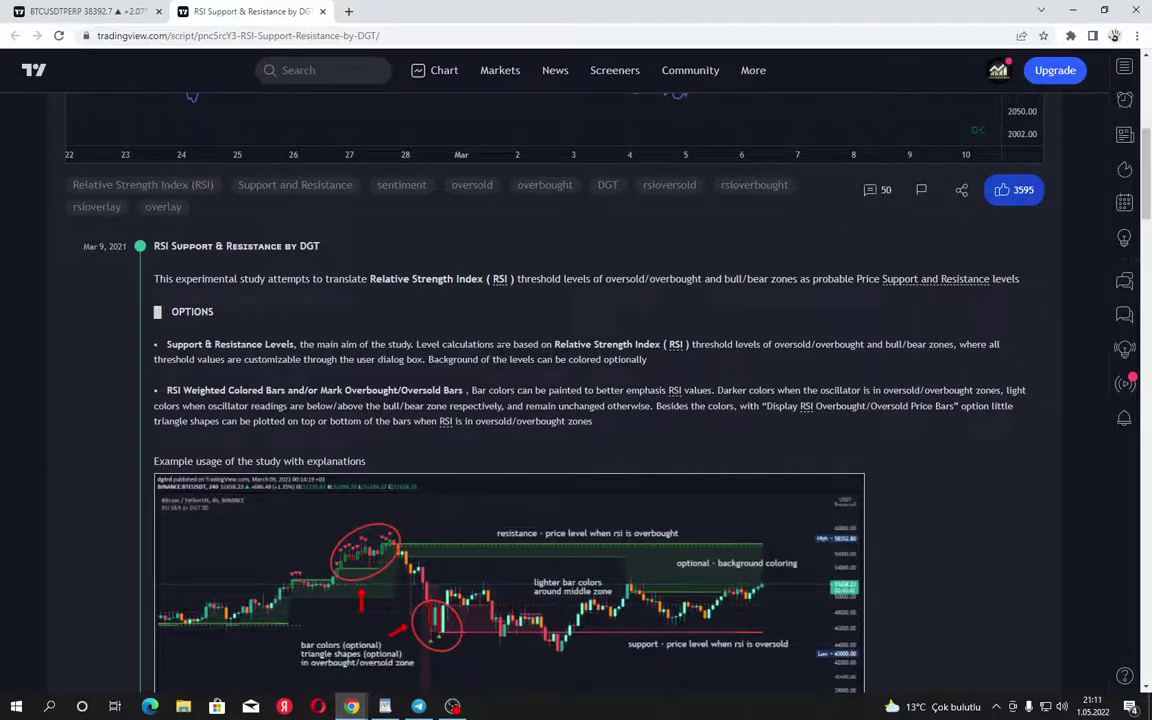
pyautogui.scroll(4, 490, 316)
# Return to the BTCUSDT chart and examine the indicator's support and resistance levels across 30 April and 1 May.
pyautogui.click(106, 12)
pyautogui.scroll(-2, 395, 318)
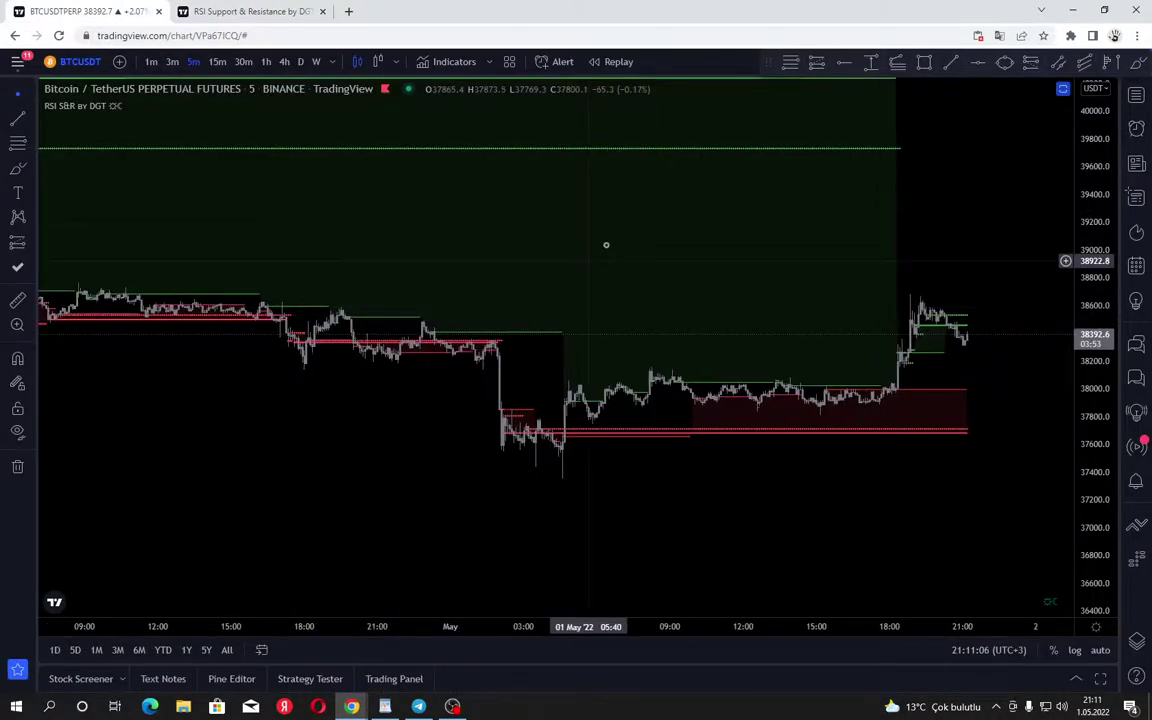
pyautogui.scroll(-1, 606, 245)
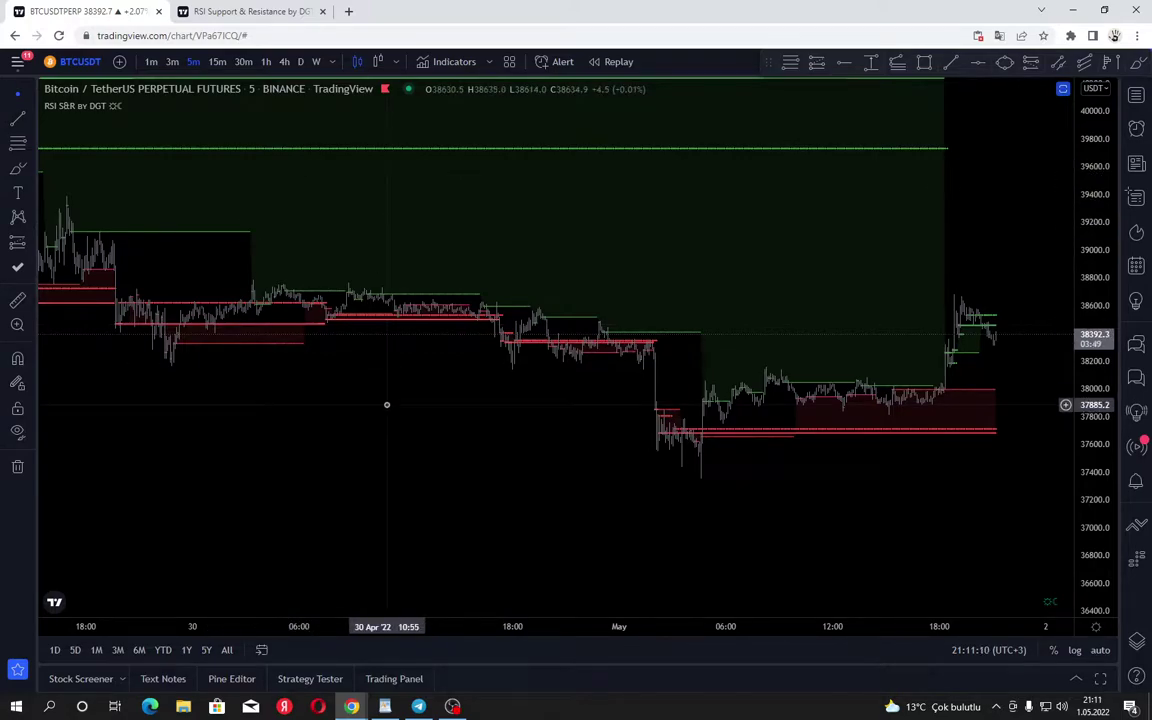
pyautogui.scroll(1, 386, 404)
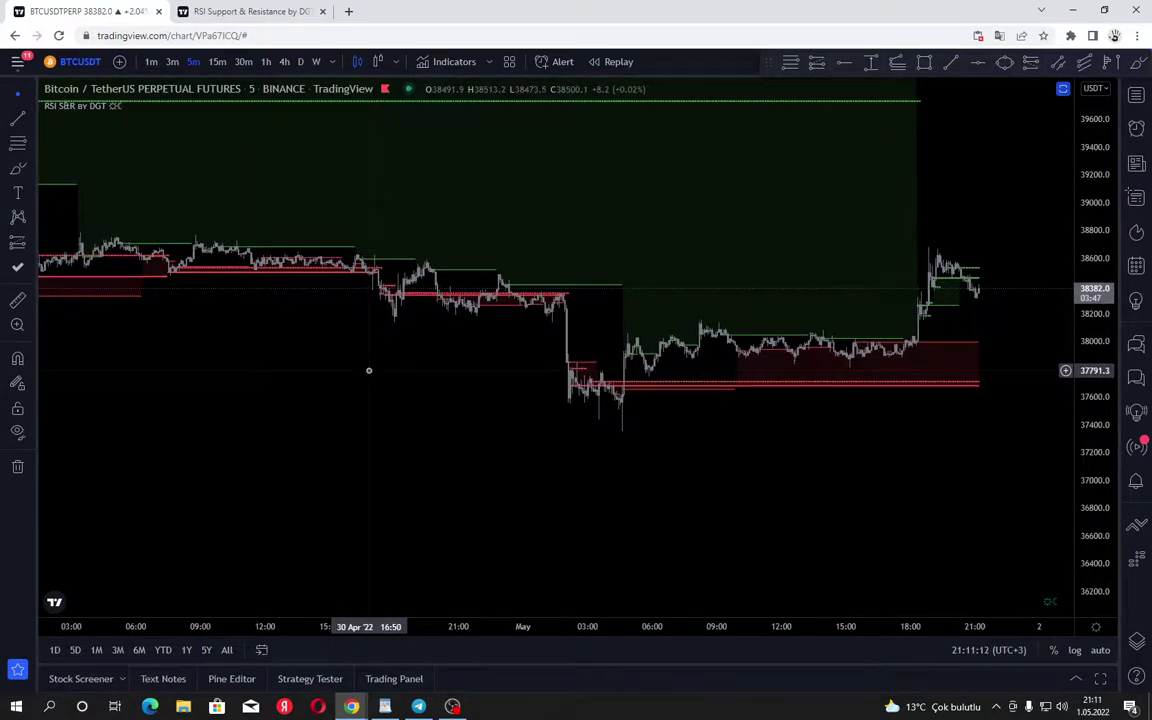
pyautogui.scroll(2, 372, 385)
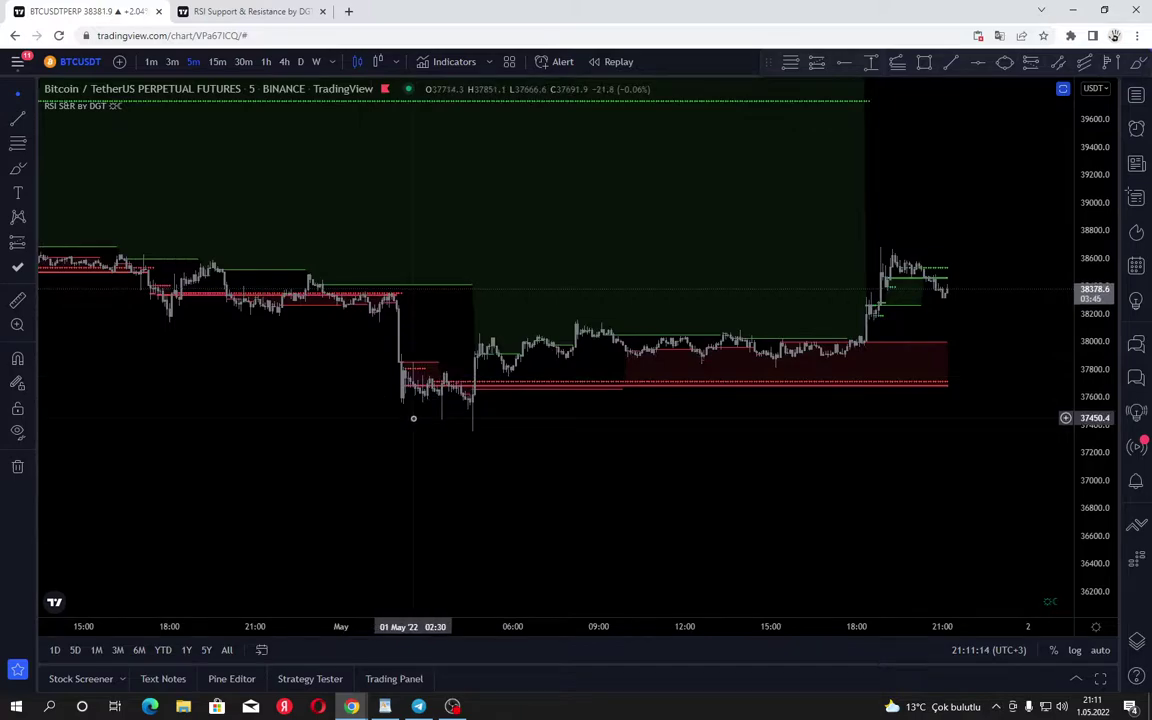
pyautogui.scroll(2, 450, 424)
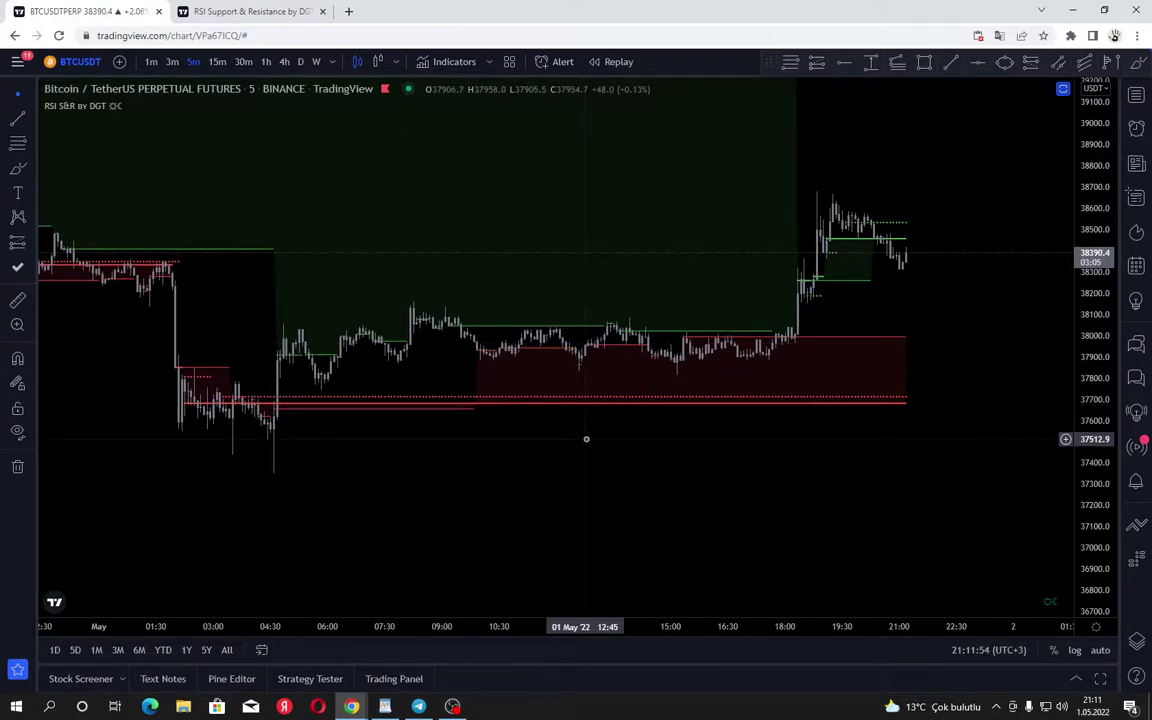
# Show the RSI oscillator in a pane below the chart and compare it with the support and resistance levels on 30 April.
pyautogui.scroll(-3, 586, 404)
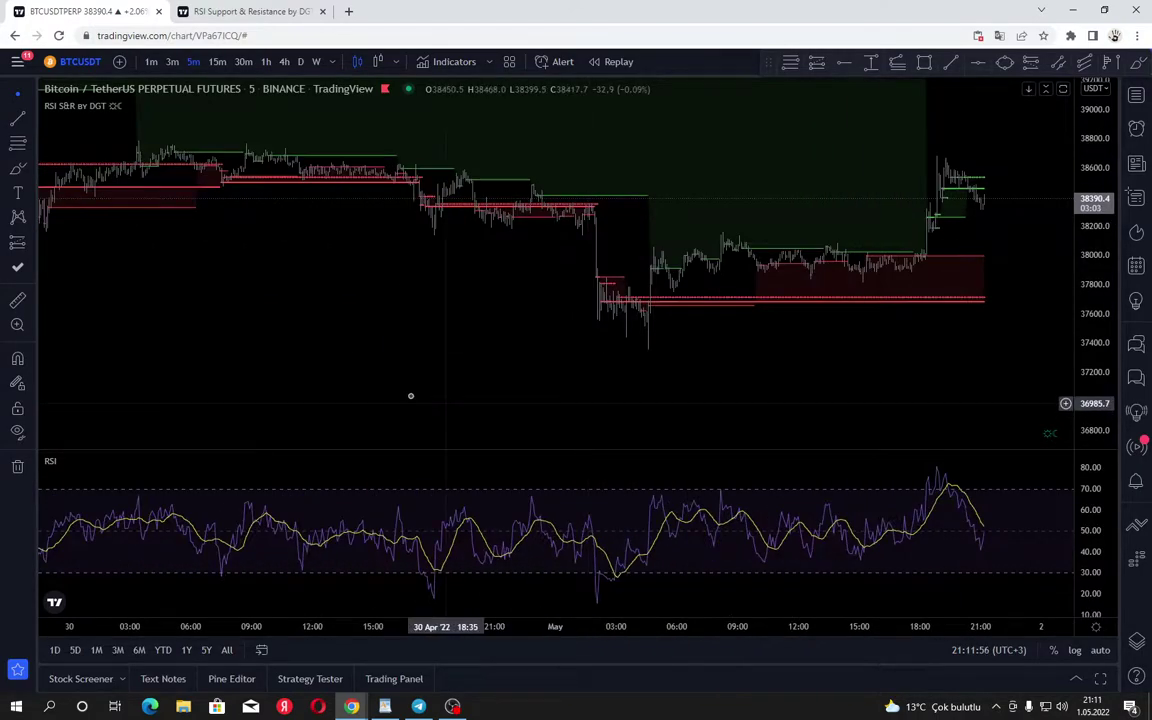
pyautogui.moveTo(410, 396); pyautogui.dragTo(686, 440)
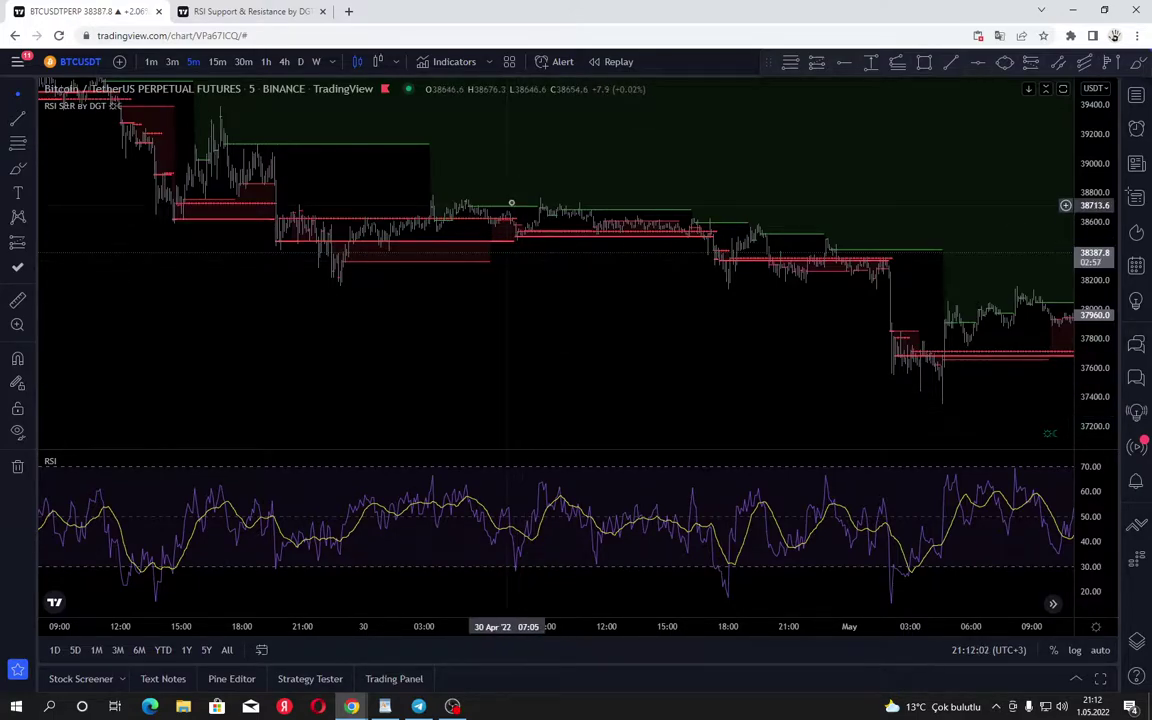
pyautogui.moveTo(620, 329); pyautogui.dragTo(751, 373)
pyautogui.scroll(2, 765, 376)
pyautogui.moveTo(1085, 348); pyautogui.dragTo(1039, 91)
pyautogui.scroll(2, 1030, 122)
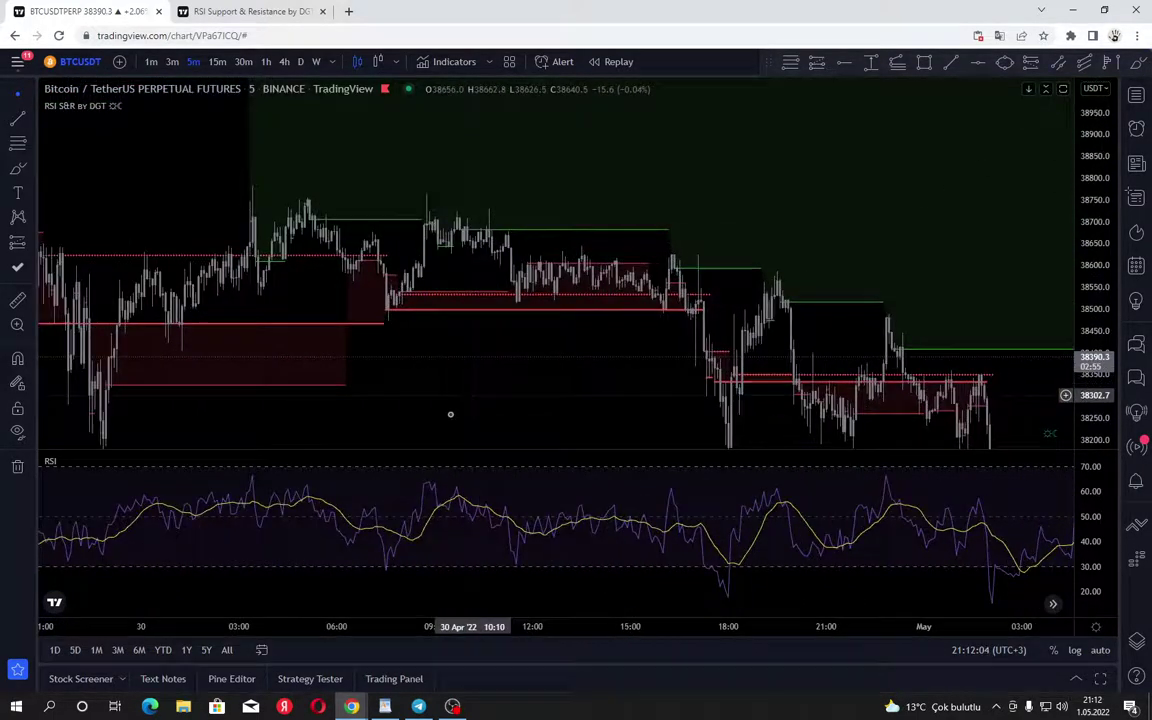
pyautogui.scroll(2, 450, 411)
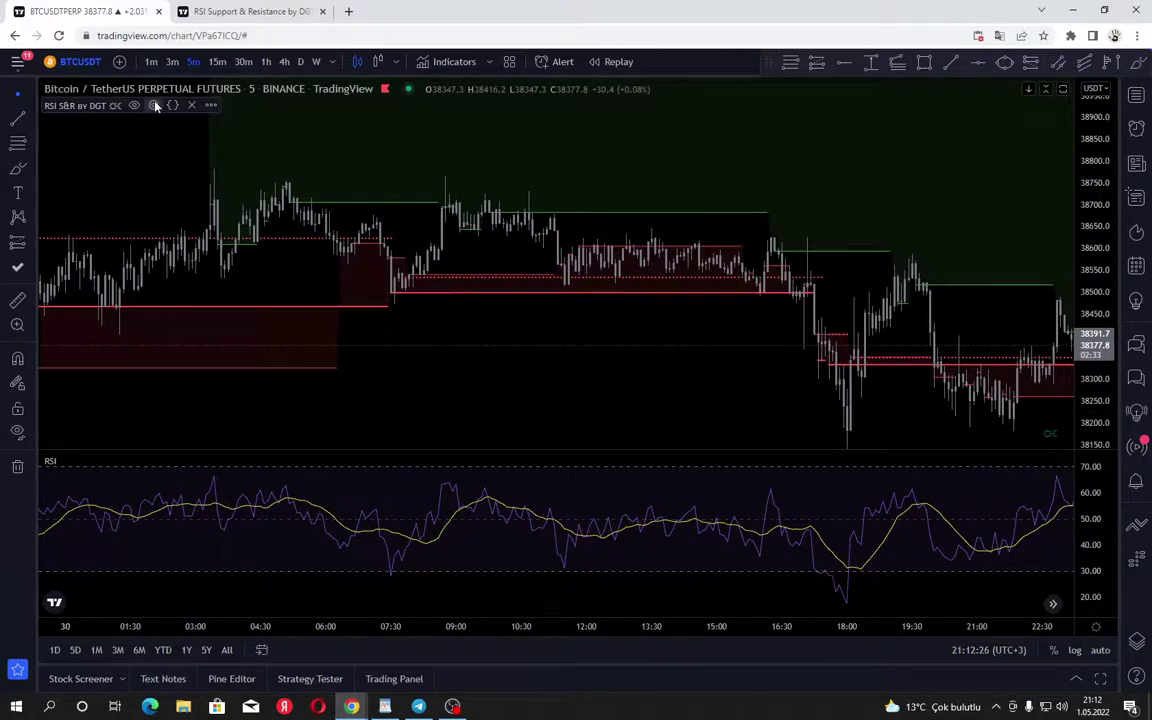
# Enable the RSI overlay display in the RSI S&R by DGT settings and bring the latest bars into view.
pyautogui.click(154, 105)
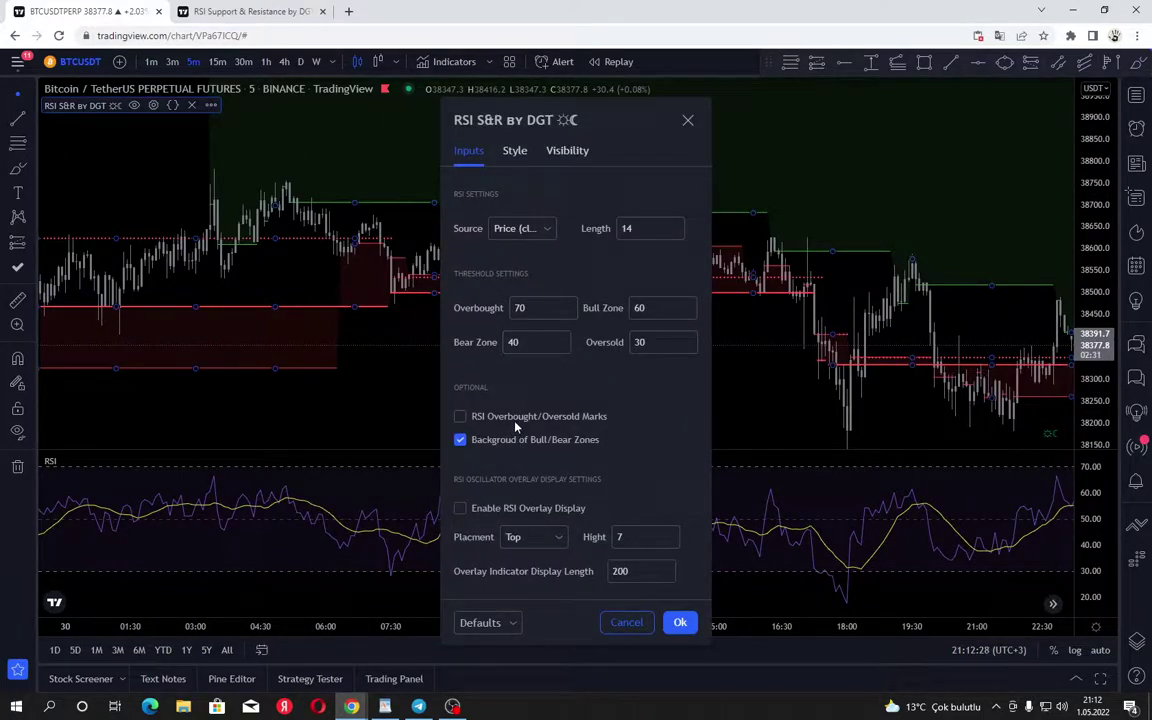
pyautogui.moveTo(392, 407); pyautogui.dragTo(45, 395)
pyautogui.scroll(-8, 110, 388)
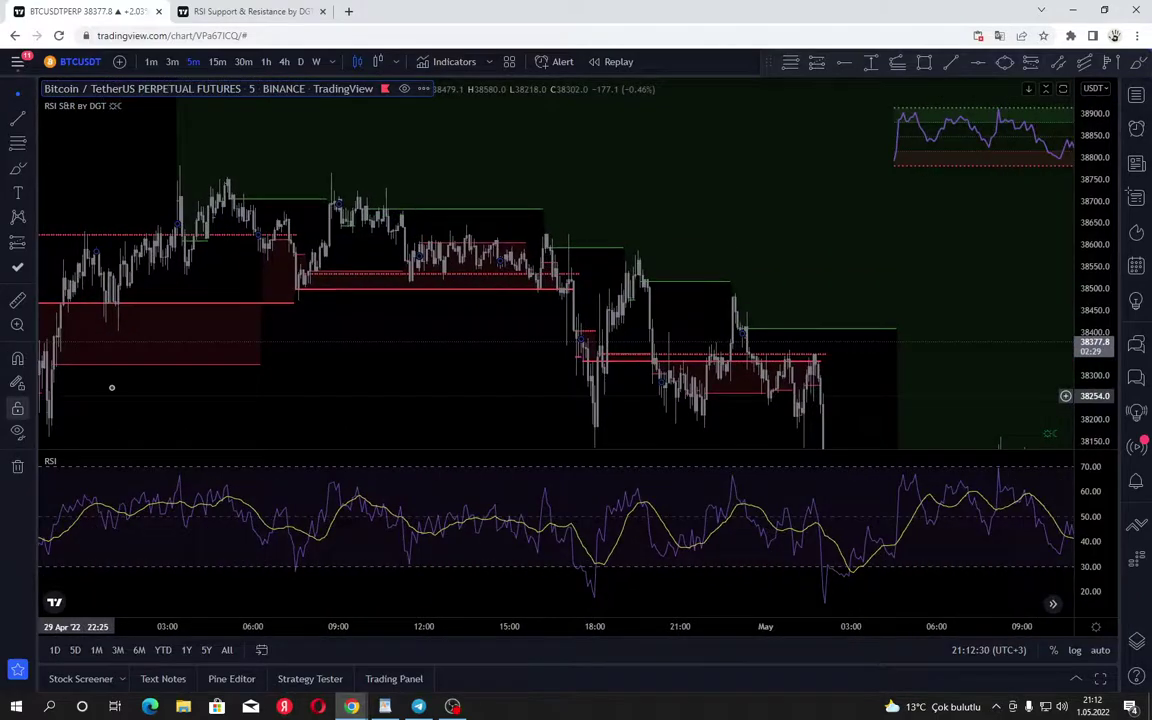
pyautogui.moveTo(820, 287); pyautogui.dragTo(692, 357)
pyautogui.scroll(4, 464, 339)
pyautogui.scroll(5, 658, 355)
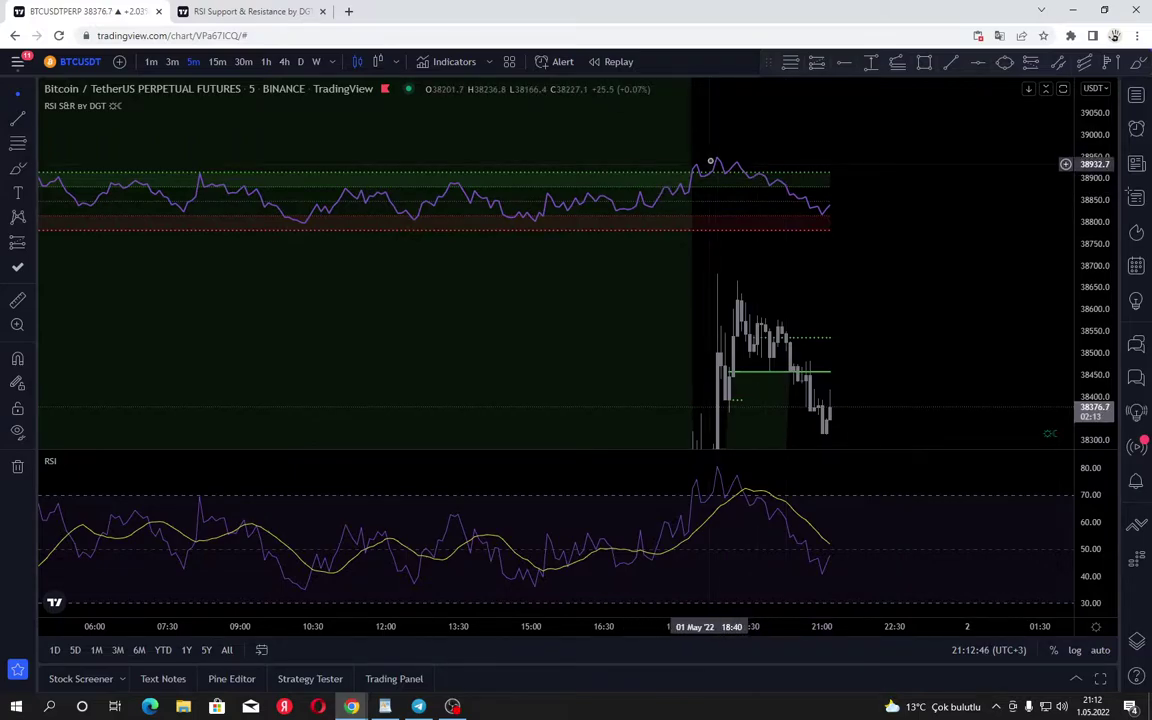
# Examine how the 30 April price bars react at the indicator's levels compared with the RSI oscillator's swings.
pyautogui.scroll(-3, 530, 277)
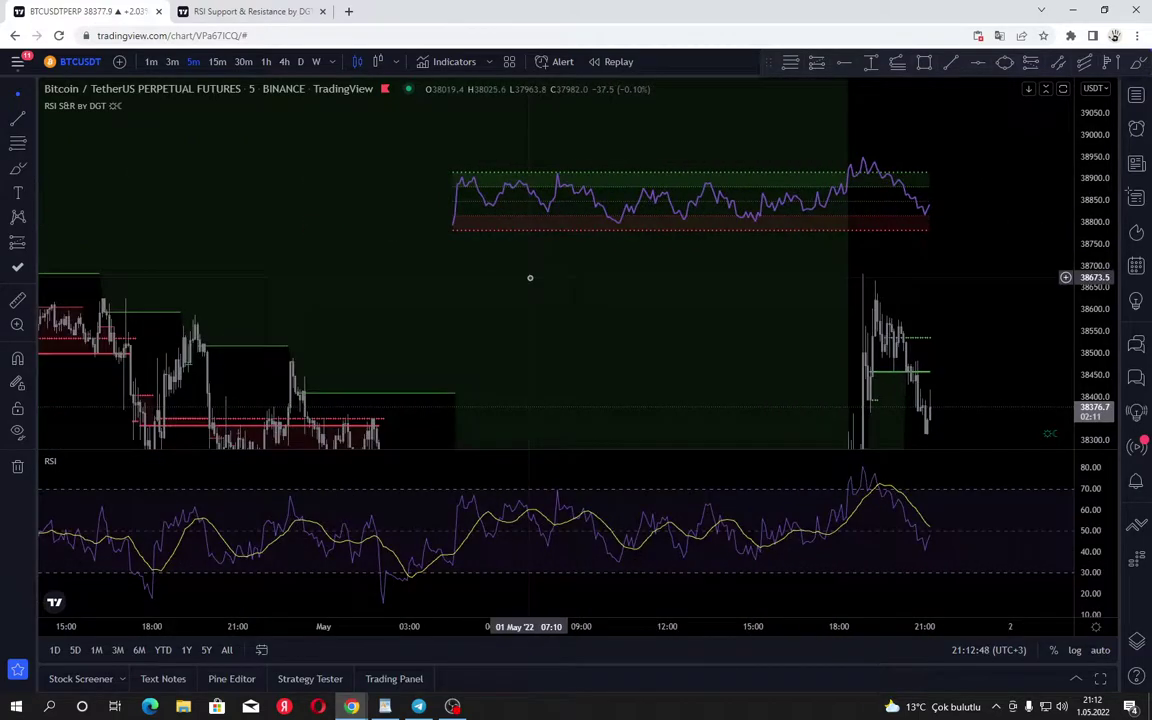
pyautogui.moveTo(605, 322); pyautogui.dragTo(935, 172)
pyautogui.moveTo(358, 363); pyautogui.dragTo(656, 368)
pyautogui.scroll(5, 656, 368)
pyautogui.moveTo(440, 355); pyautogui.dragTo(836, 408)
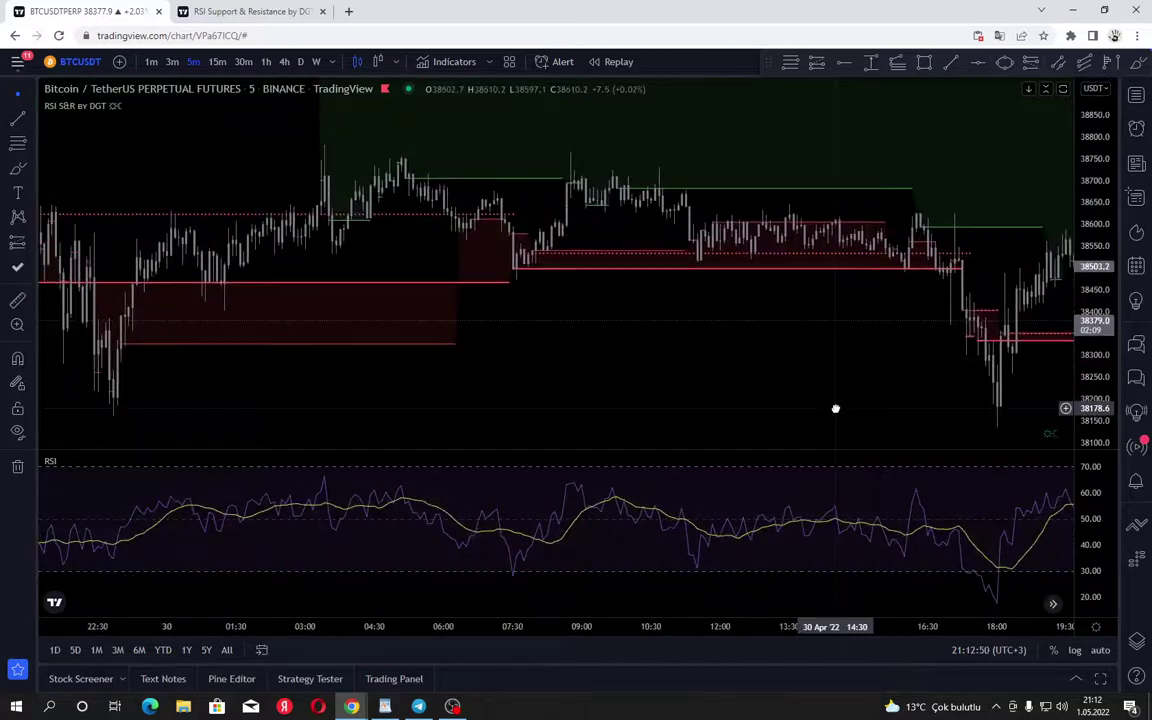
pyautogui.scroll(1, 836, 409)
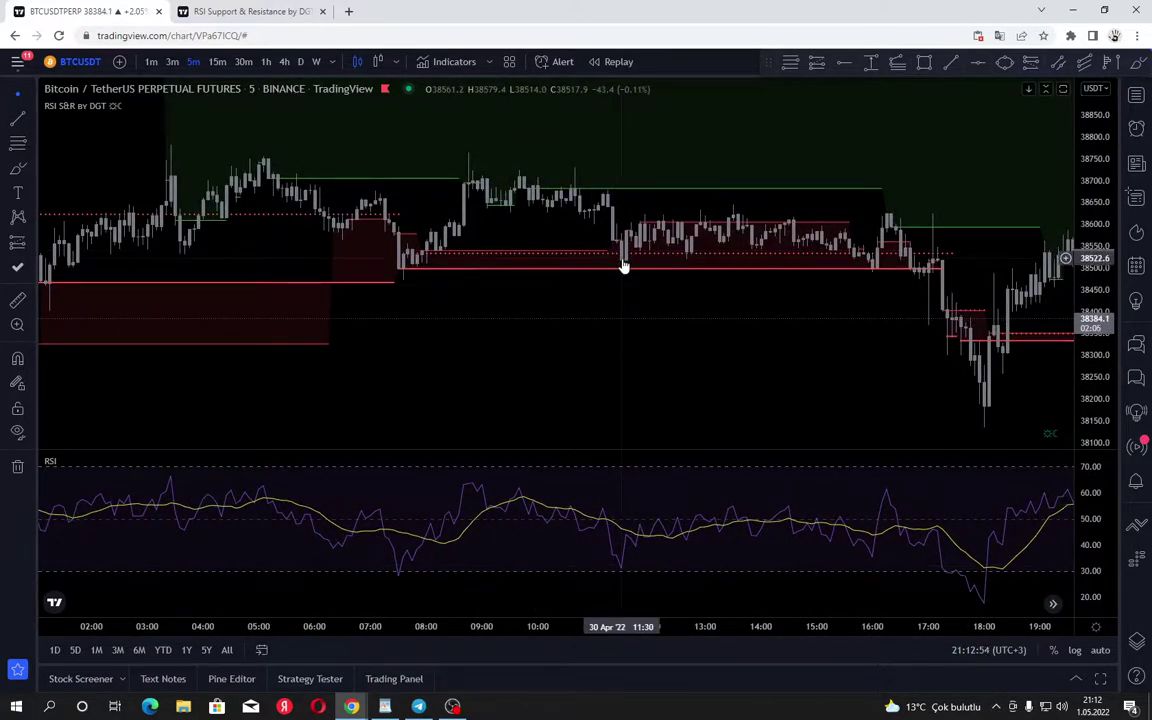
pyautogui.moveTo(686, 306); pyautogui.dragTo(534, 282)
pyautogui.scroll(1, 505, 220)
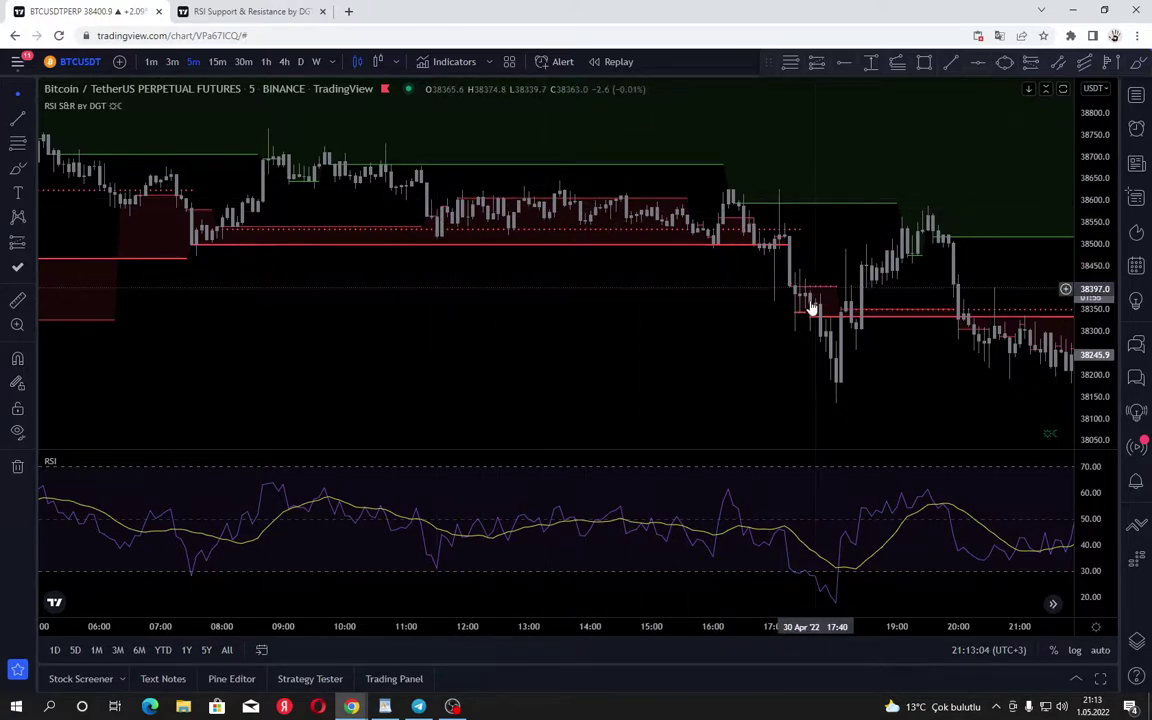
pyautogui.moveTo(869, 213); pyautogui.dragTo(592, 282)
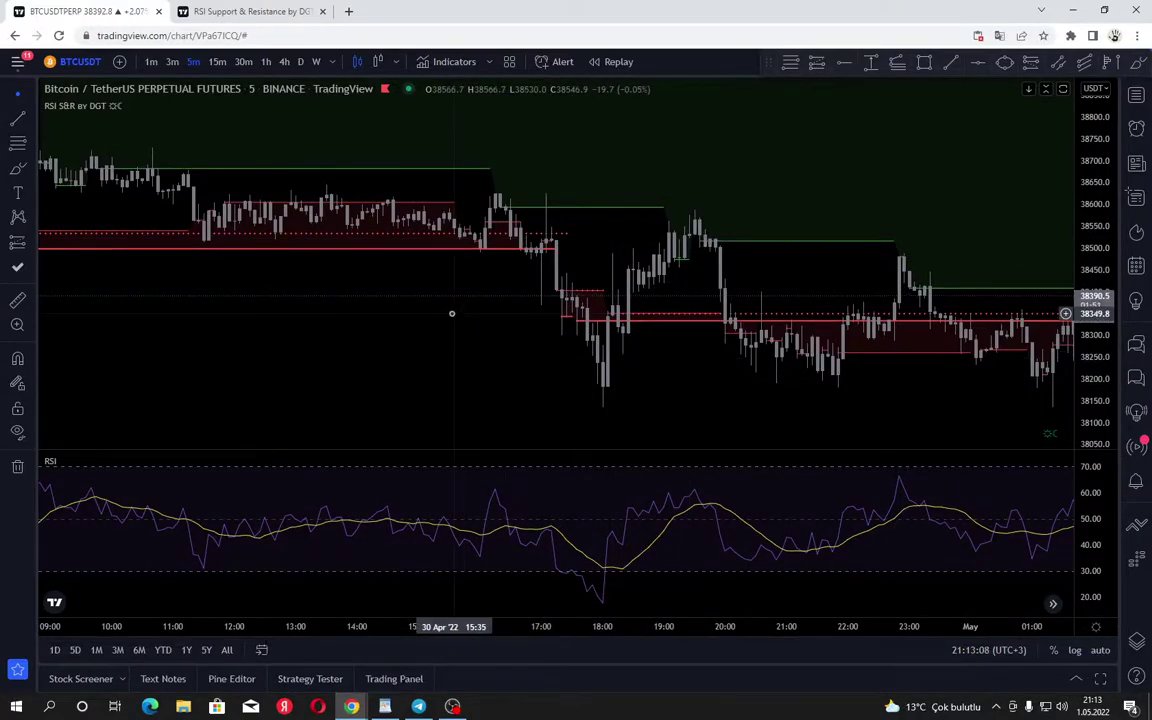
pyautogui.scroll(-4, 452, 314)
pyautogui.moveTo(687, 365); pyautogui.dragTo(498, 235)
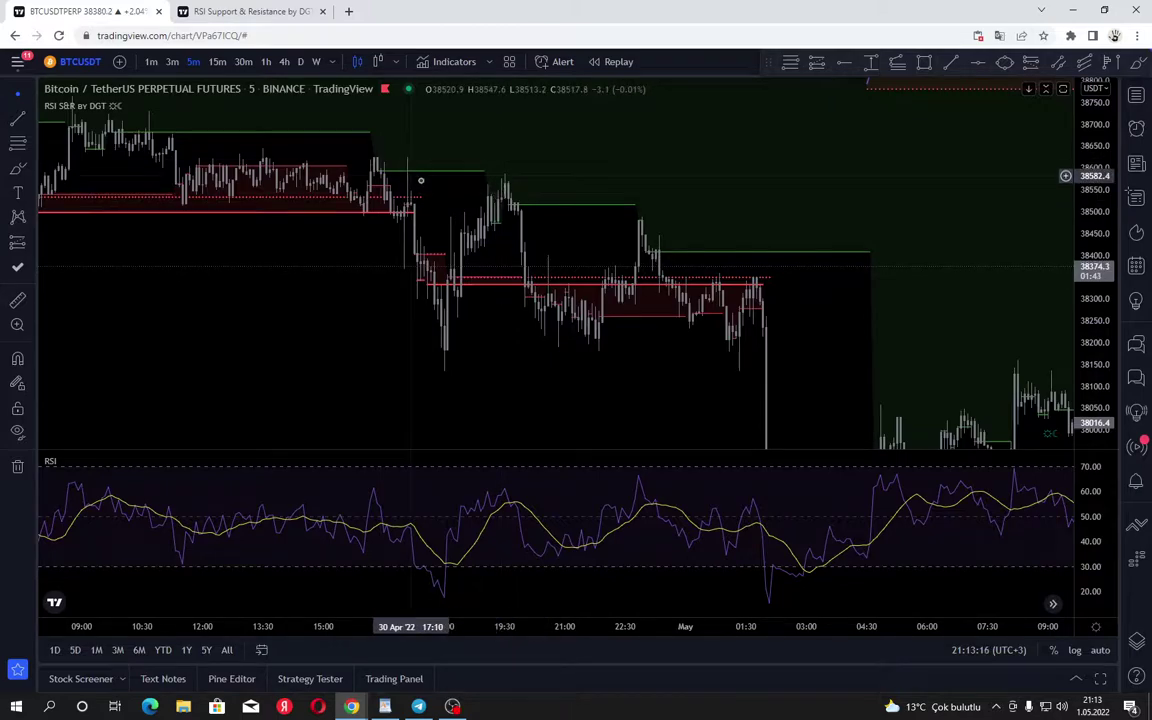
pyautogui.moveTo(380, 212); pyautogui.dragTo(410, 187)
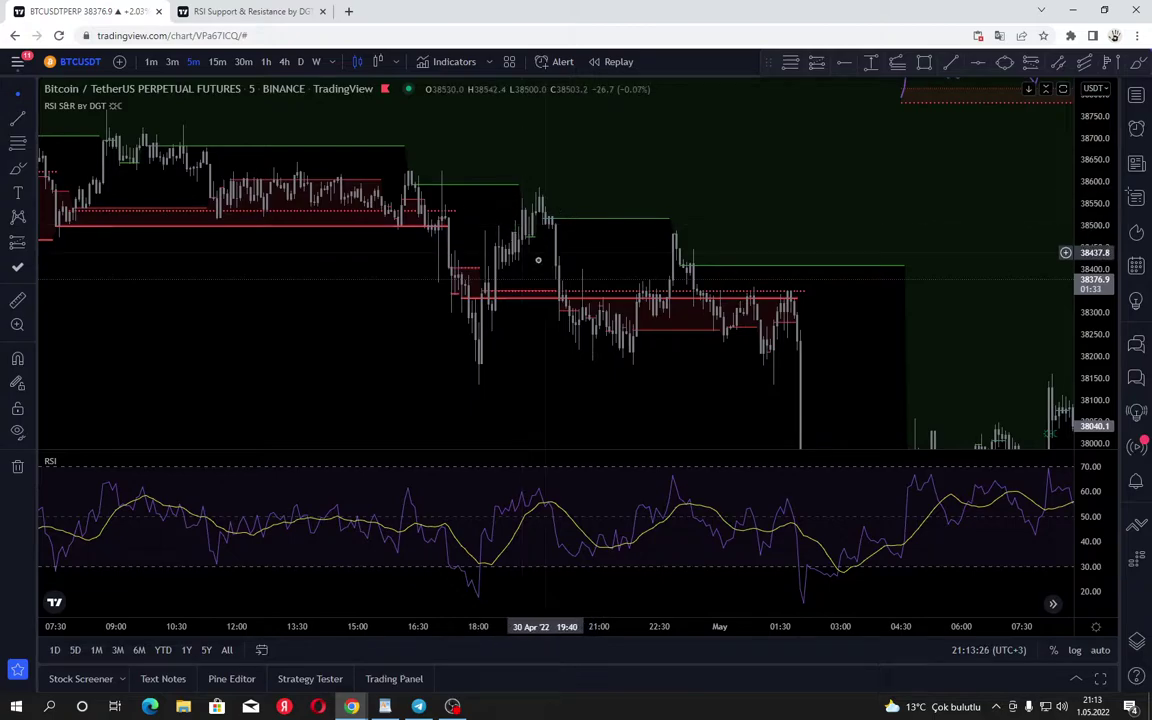
# Bring the latest 1 May bars into view and remove the separate RSI pane below the price chart.
pyautogui.moveTo(557, 361); pyautogui.dragTo(230, 126)
pyautogui.scroll(-2, 400, 190)
pyautogui.moveTo(886, 331); pyautogui.dragTo(453, 331)
pyautogui.moveTo(1087, 186); pyautogui.dragTo(1087, 430)
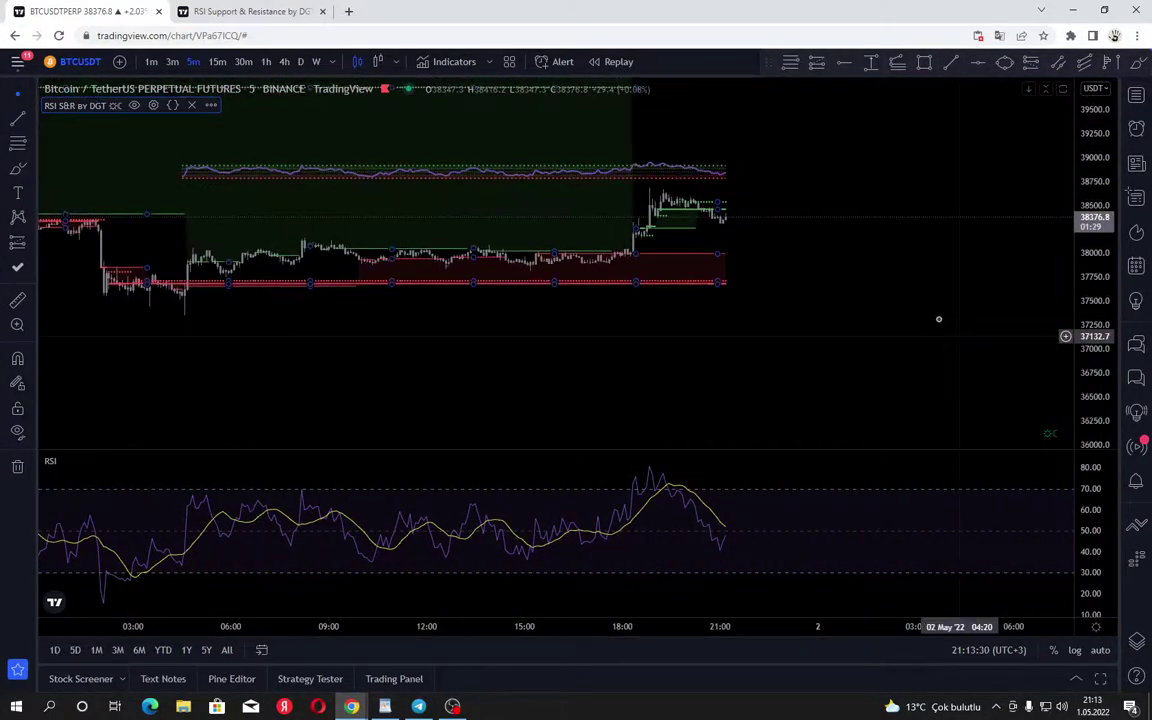
pyautogui.moveTo(772, 375); pyautogui.dragTo(970, 387)
pyautogui.scroll(3, 867, 357)
pyautogui.moveTo(1085, 391); pyautogui.dragTo(1075, 168)
pyautogui.scroll(2, 916, 300)
pyautogui.moveTo(916, 300); pyautogui.dragTo(954, 371)
pyautogui.scroll(-1, 851, 339)
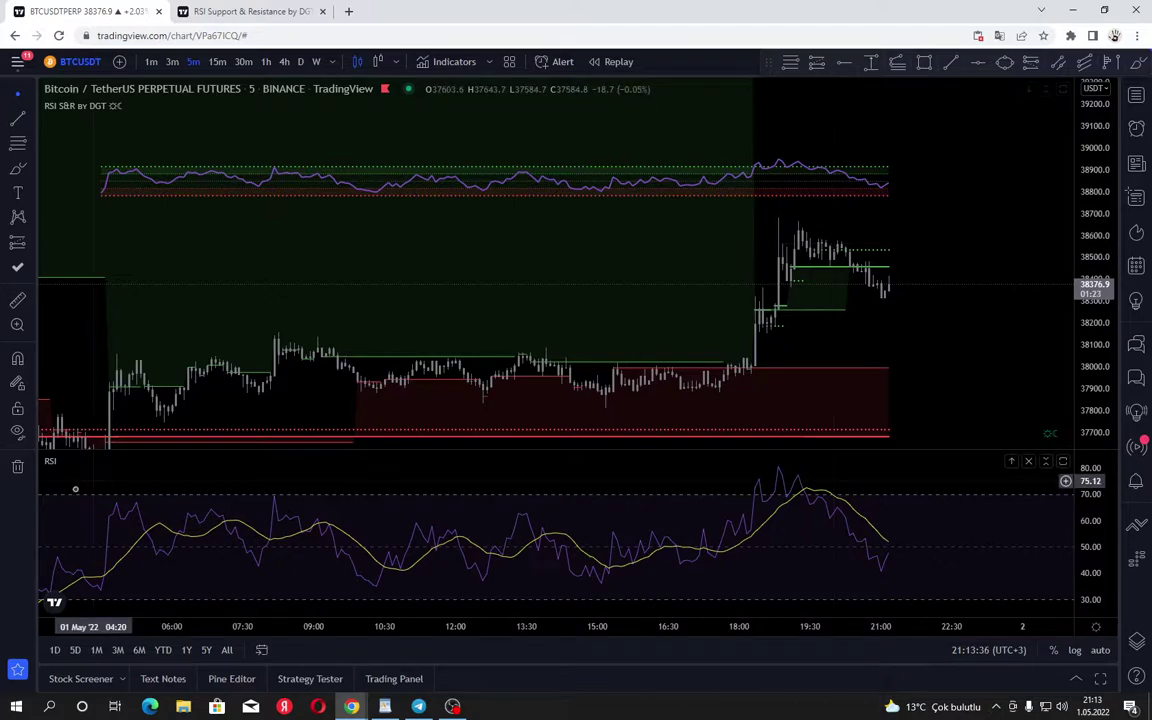
pyautogui.moveTo(66, 464)
pyautogui.click(124, 461)
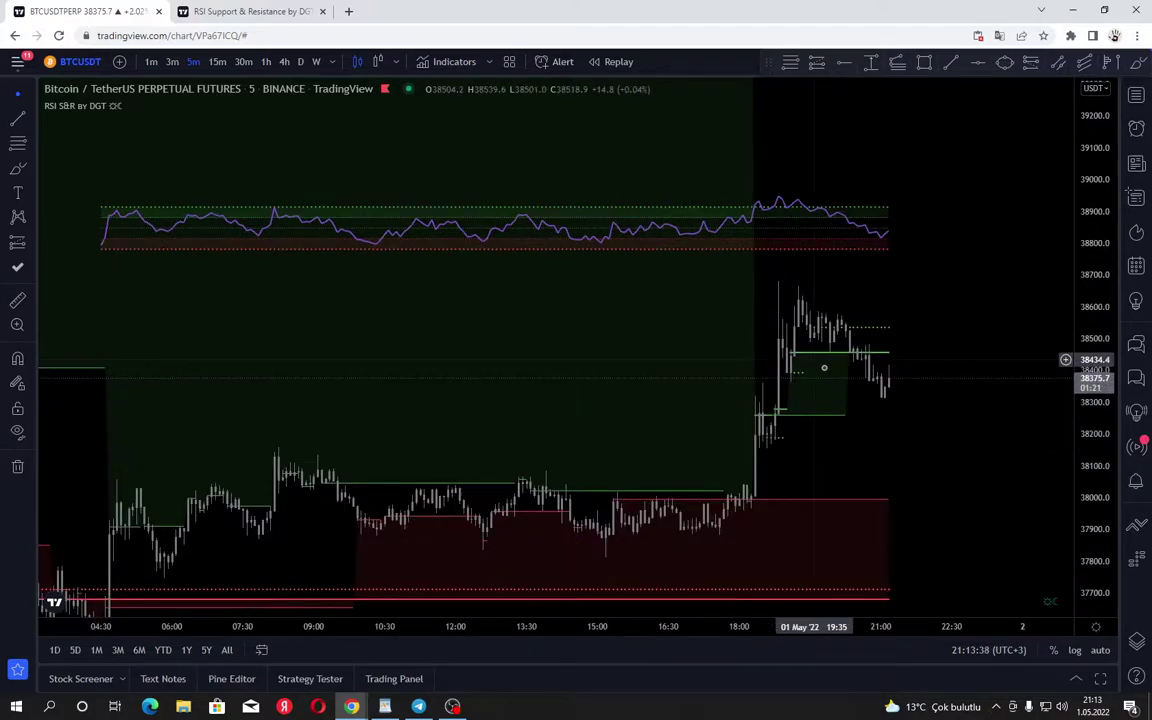
# Open the RSI S&R by DGT settings and move the dialog aside to uncover the chart.
pyautogui.click(153, 105)
pyautogui.moveTo(576, 136); pyautogui.dragTo(1010, 114)
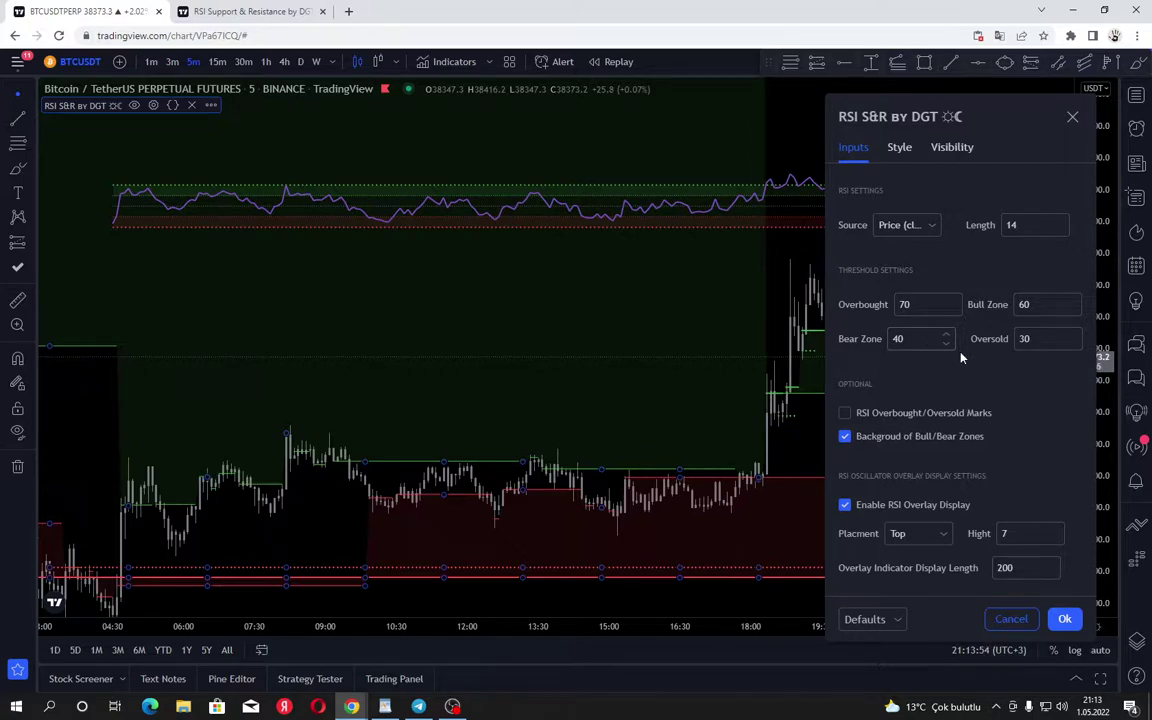
# Preview On Balance Volume (OBV) as the RSI source and switch the source back to Price (close).
pyautogui.click(921, 225)
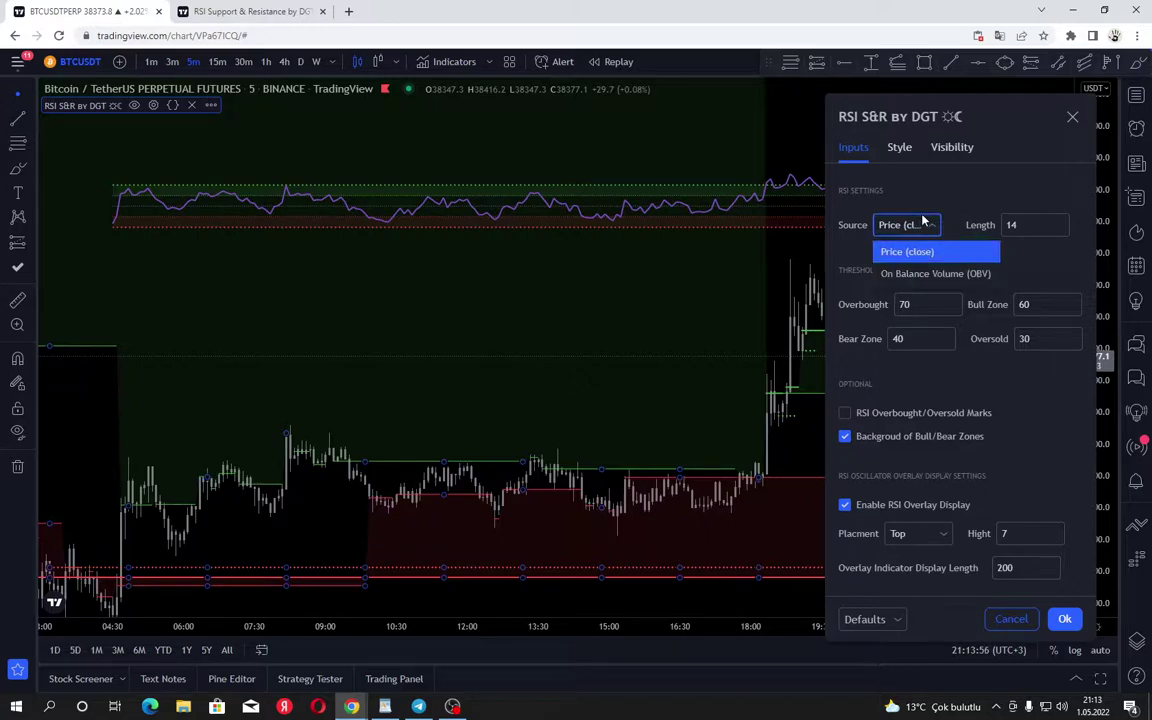
pyautogui.click(889, 272)
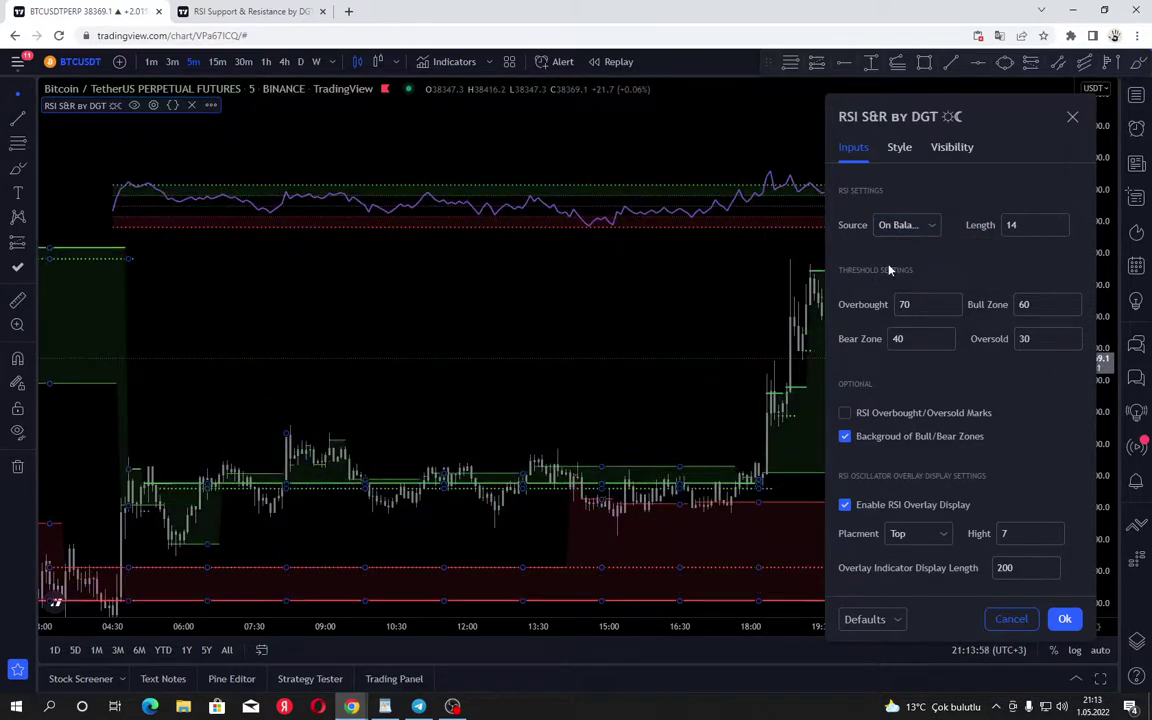
pyautogui.click(909, 224)
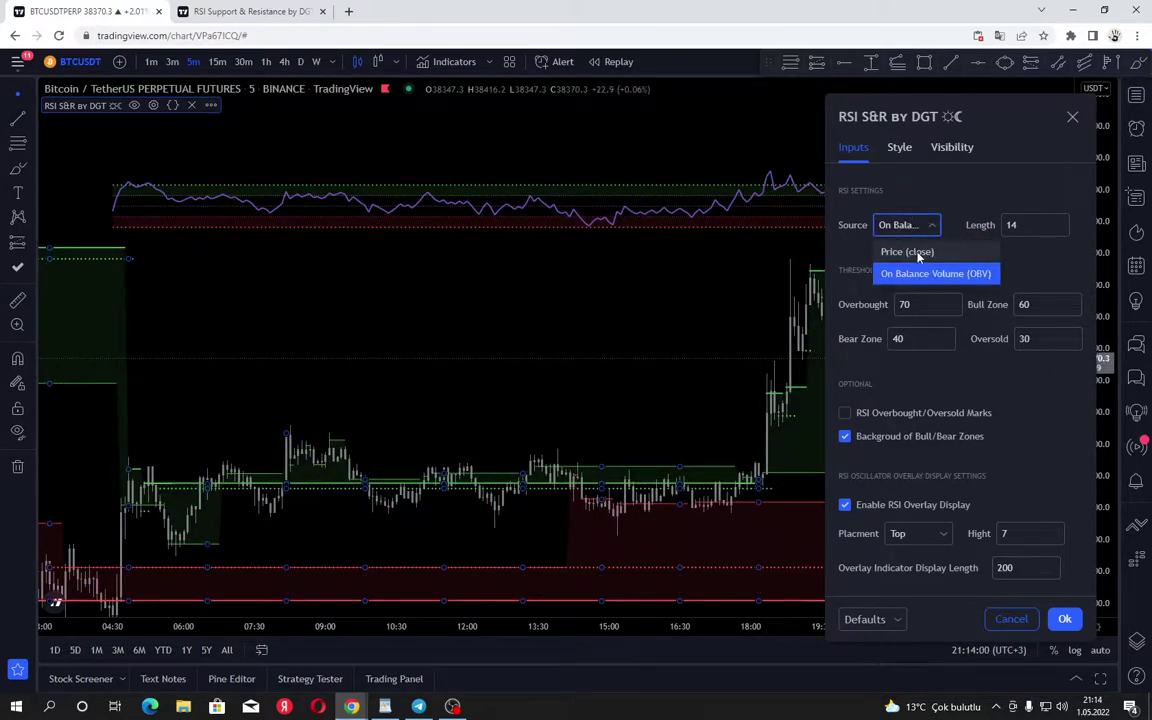
pyautogui.click(918, 252)
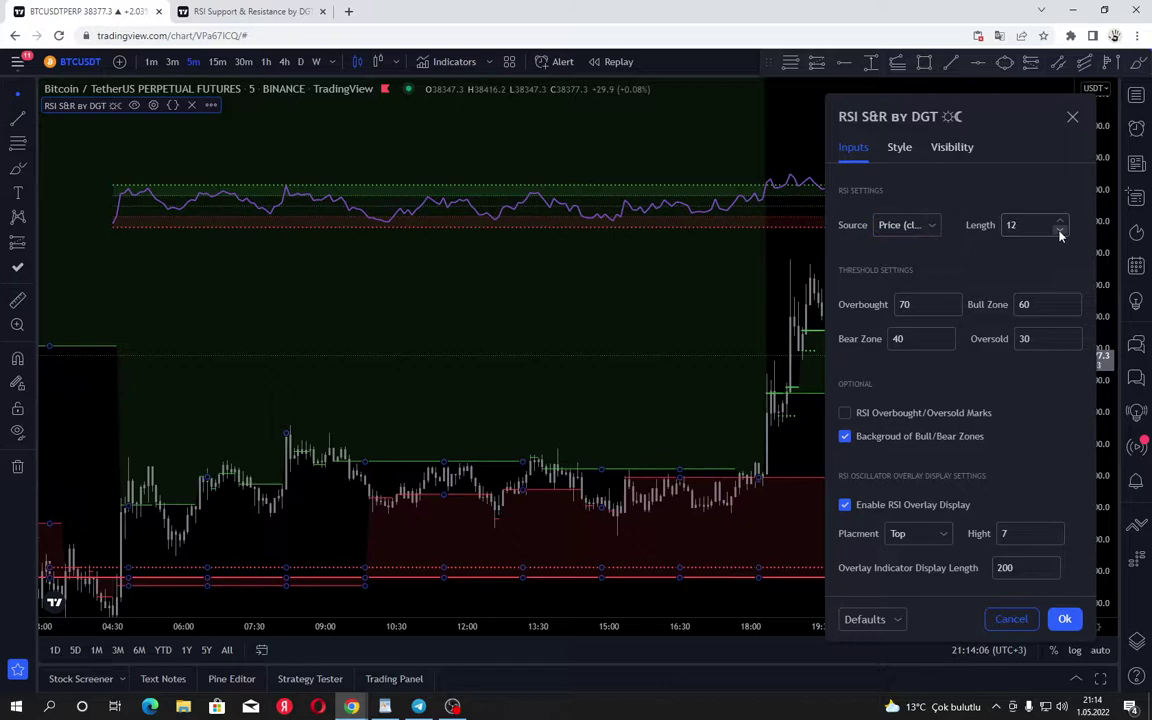
# Set the indicator's RSI length to 8 and check the redrawn levels on the 1 May bars.
pyautogui.click(1060, 231)
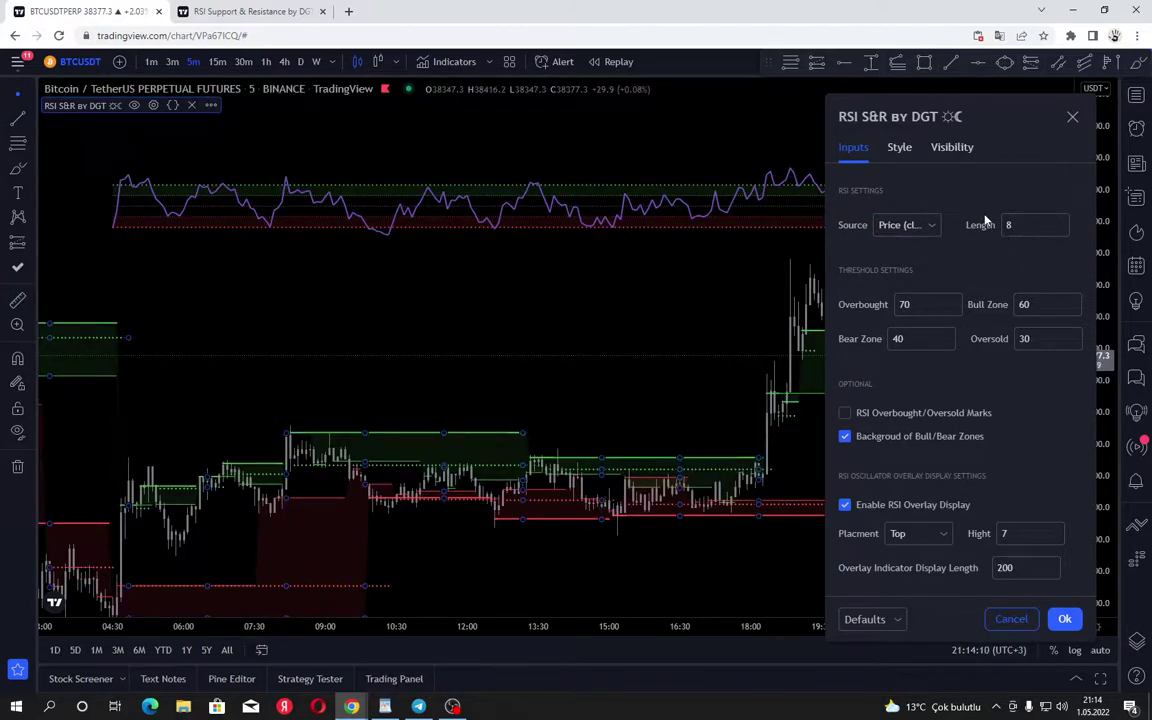
pyautogui.scroll(1, 657, 337)
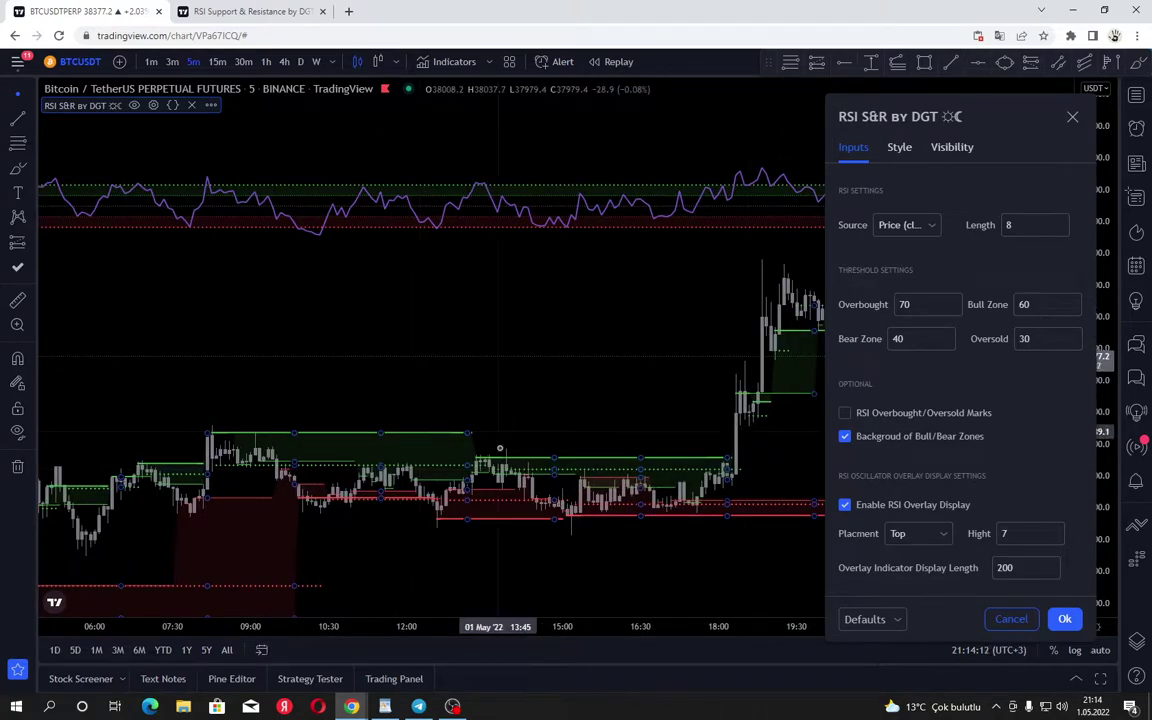
pyautogui.moveTo(570, 382); pyautogui.dragTo(630, 375)
pyautogui.scroll(-2, 520, 305)
pyautogui.scroll(-3, 434, 285)
# Reopen the RSI S&R by DGT settings clear of the price bars and enable the RSI Overbought/Oversold Marks.
pyautogui.click(153, 105)
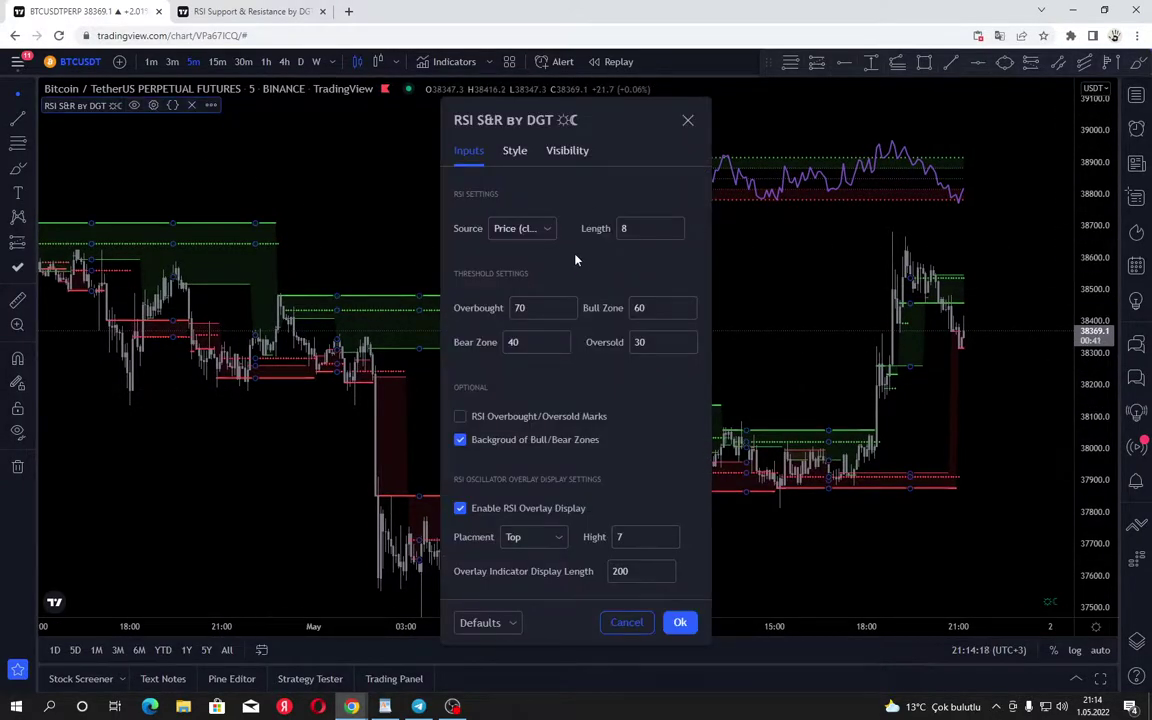
pyautogui.moveTo(583, 126); pyautogui.dragTo(940, 82)
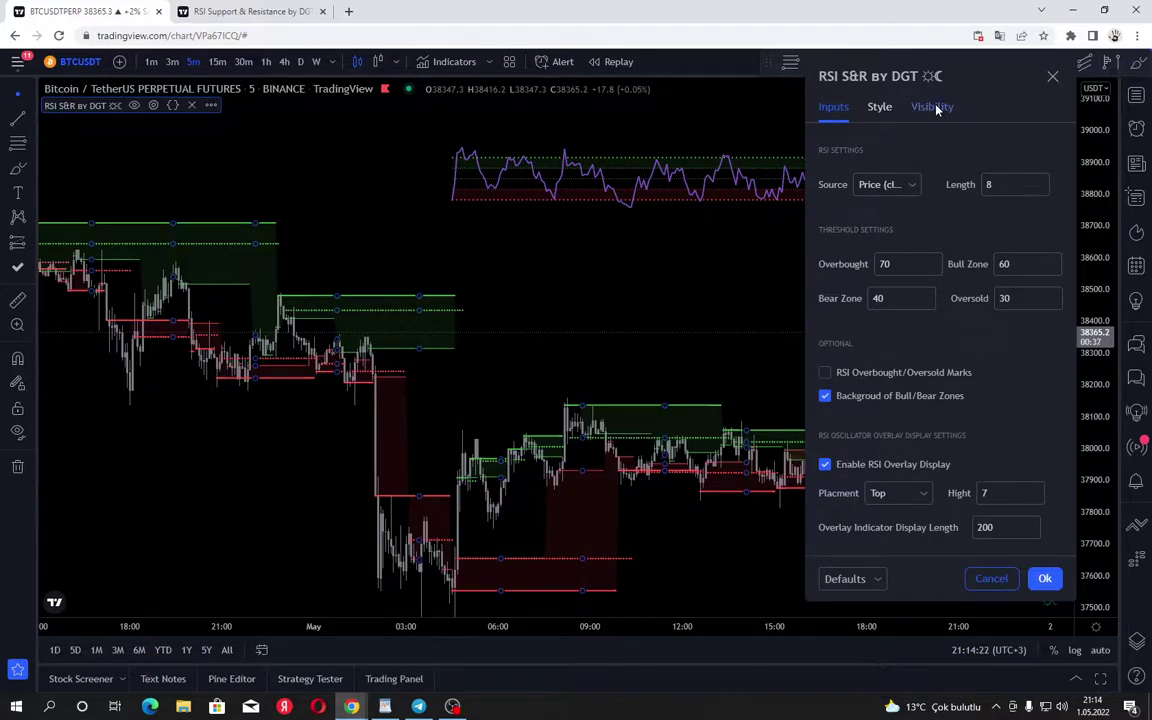
pyautogui.moveTo(933, 85); pyautogui.dragTo(1112, 125)
pyautogui.scroll(5, 862, 364)
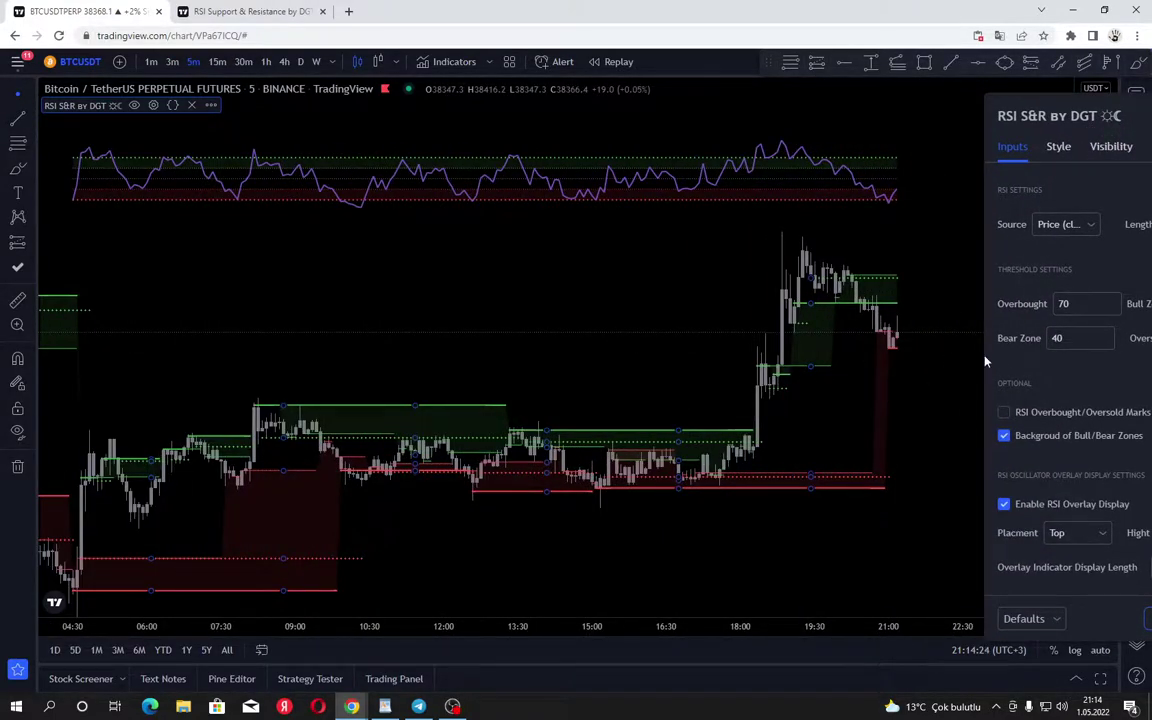
pyautogui.moveTo(1030, 115); pyautogui.dragTo(985, 105)
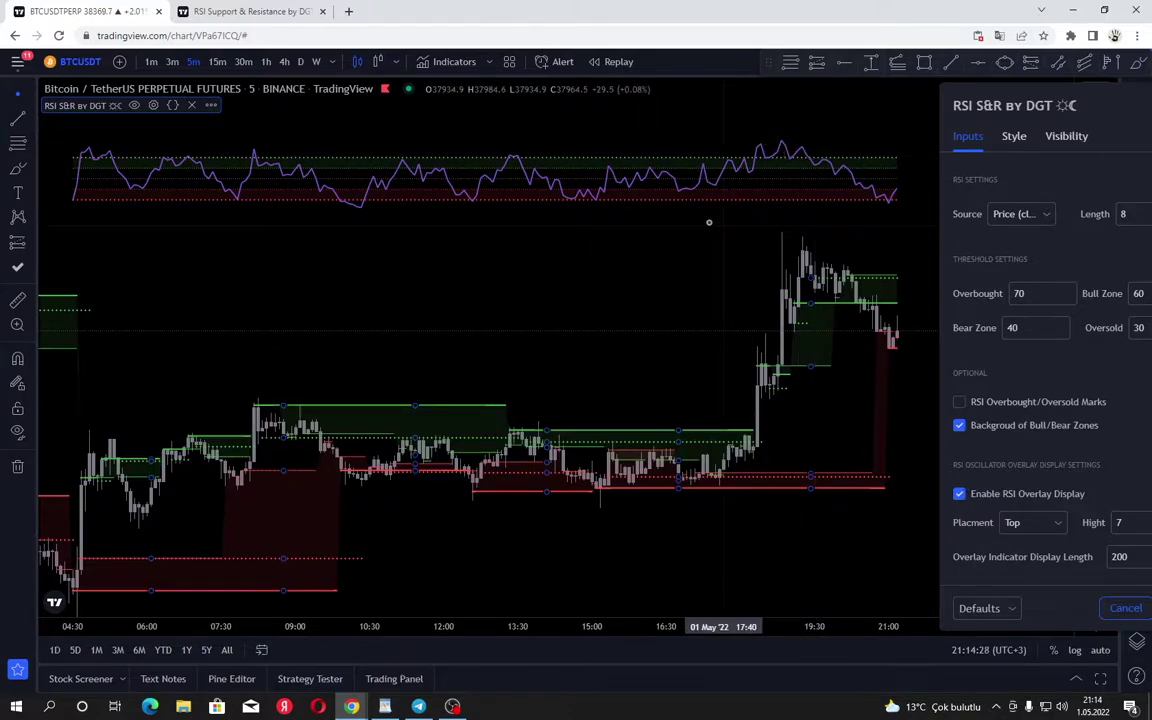
pyautogui.click(959, 401)
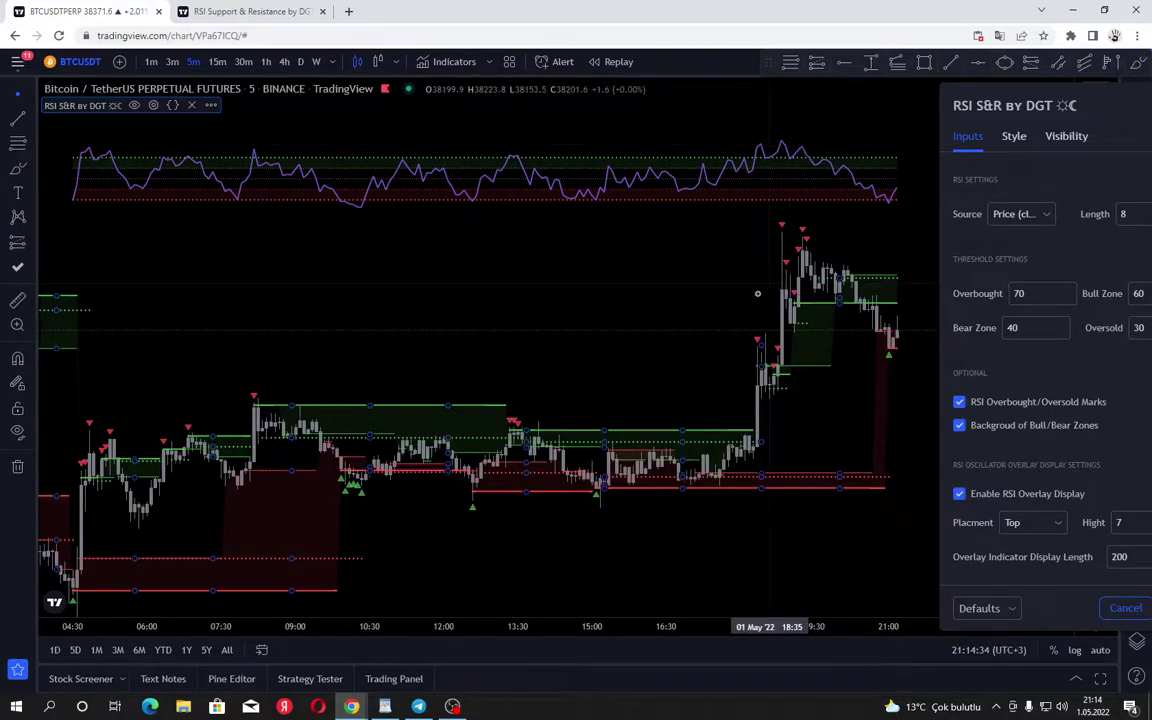
pyautogui.scroll(2, 757, 293)
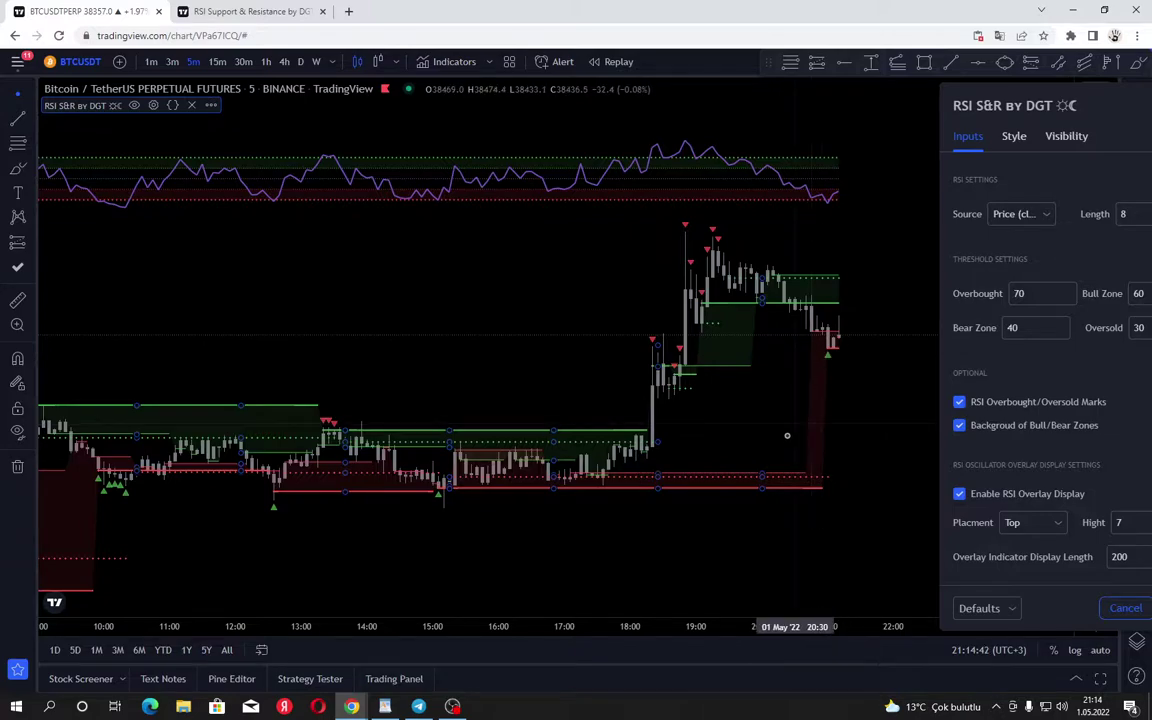
# Preview the RSI overlay with its placement at Bottom and set the placement back to Top.
pyautogui.moveTo(993, 120); pyautogui.dragTo(918, 85)
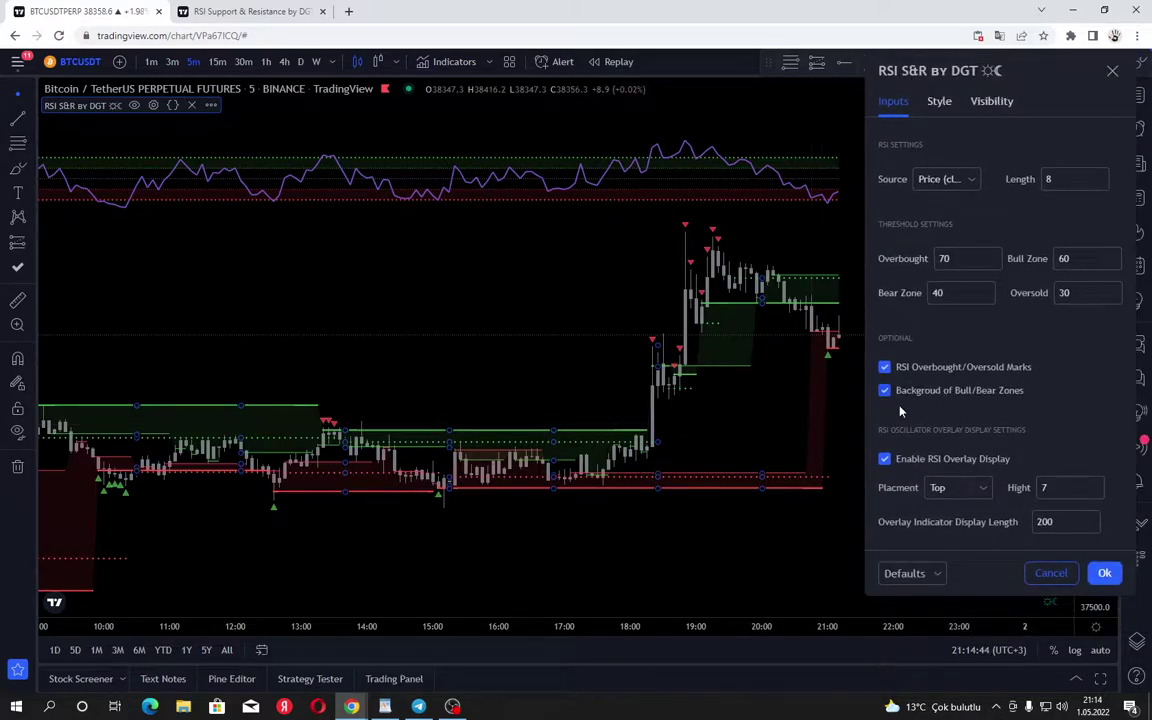
pyautogui.click(885, 460)
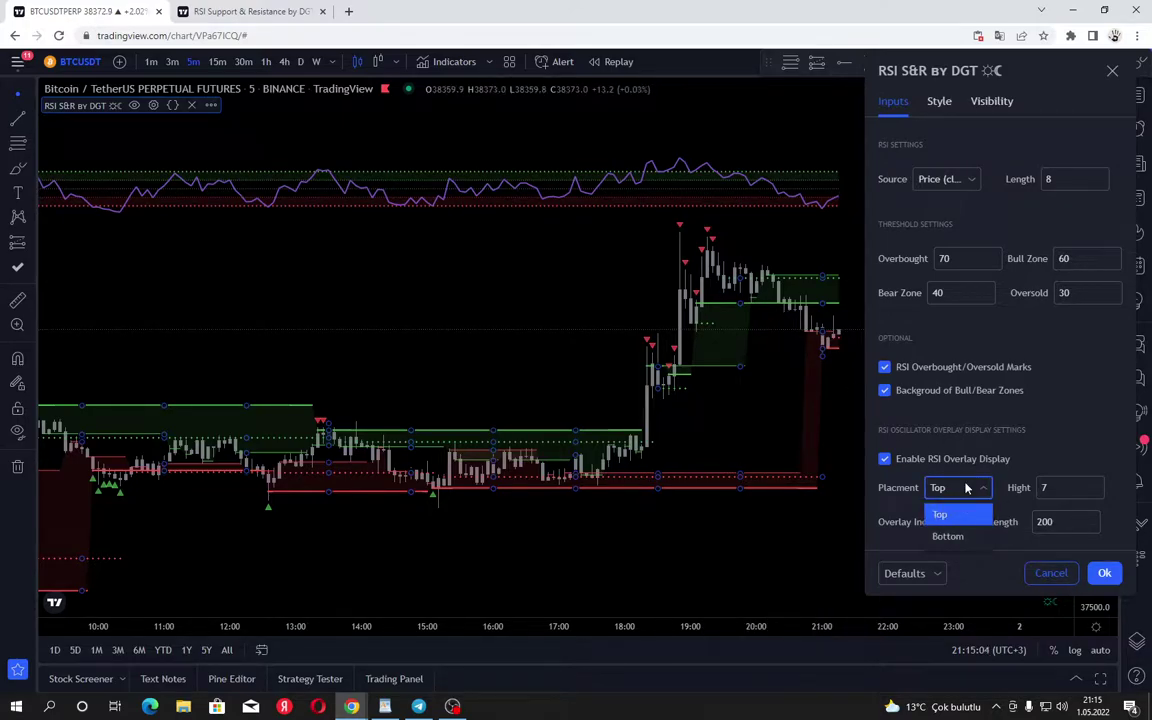
pyautogui.click(964, 537)
pyautogui.scroll(-3, 766, 452)
pyautogui.moveTo(608, 300); pyautogui.dragTo(625, 87)
pyautogui.click(153, 105)
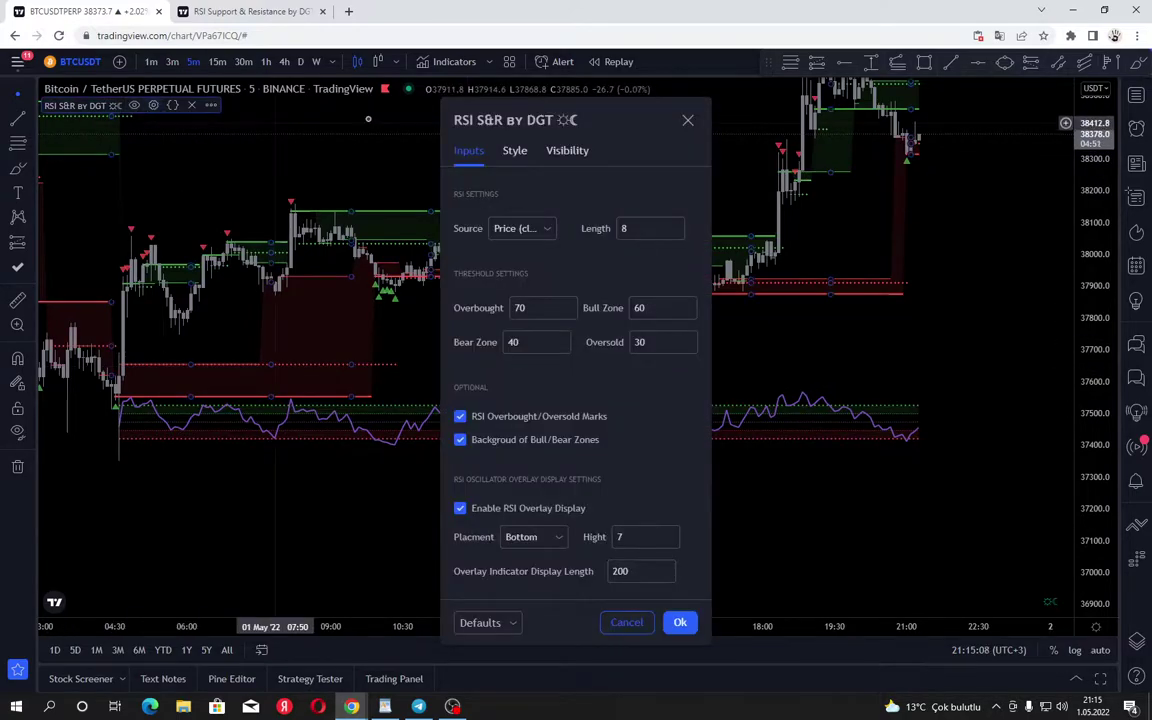
pyautogui.moveTo(495, 118); pyautogui.dragTo(928, 122)
pyautogui.click(983, 571)
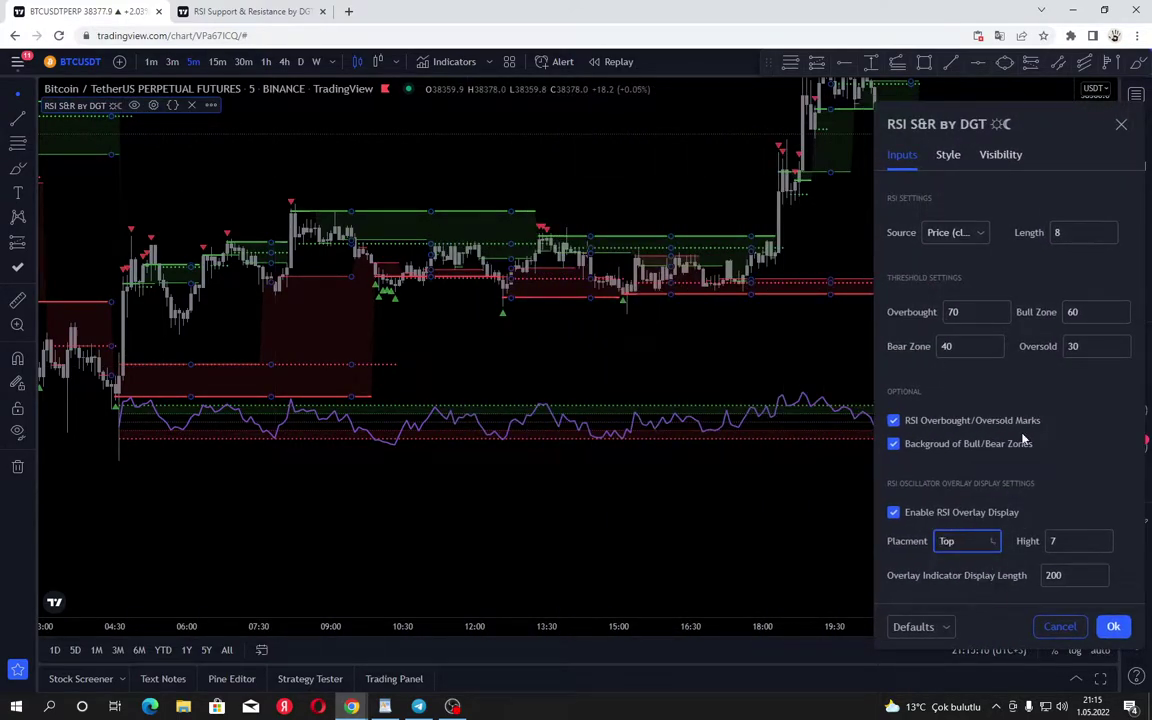
pyautogui.moveTo(646, 340); pyautogui.dragTo(672, 580)
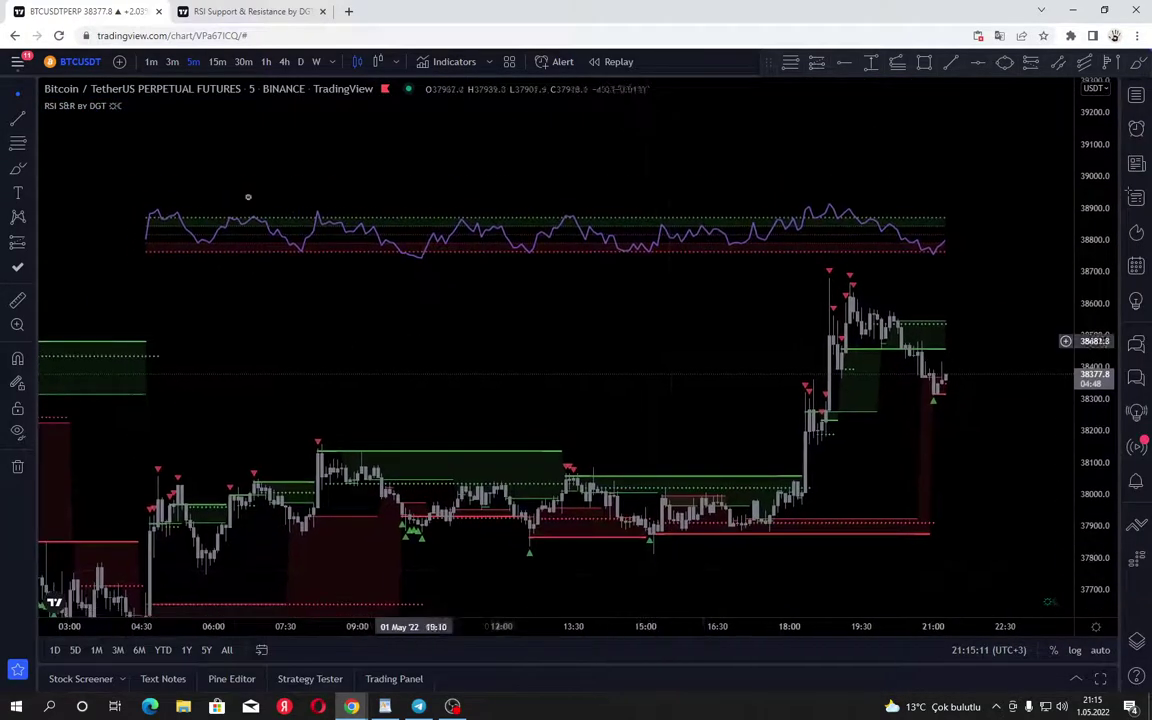
# Set the RSI overlay height to 9 and the overlay indicator display length to 400 in the indicator's settings.
pyautogui.click(153, 105)
pyautogui.moveTo(576, 120); pyautogui.dragTo(1021, 101)
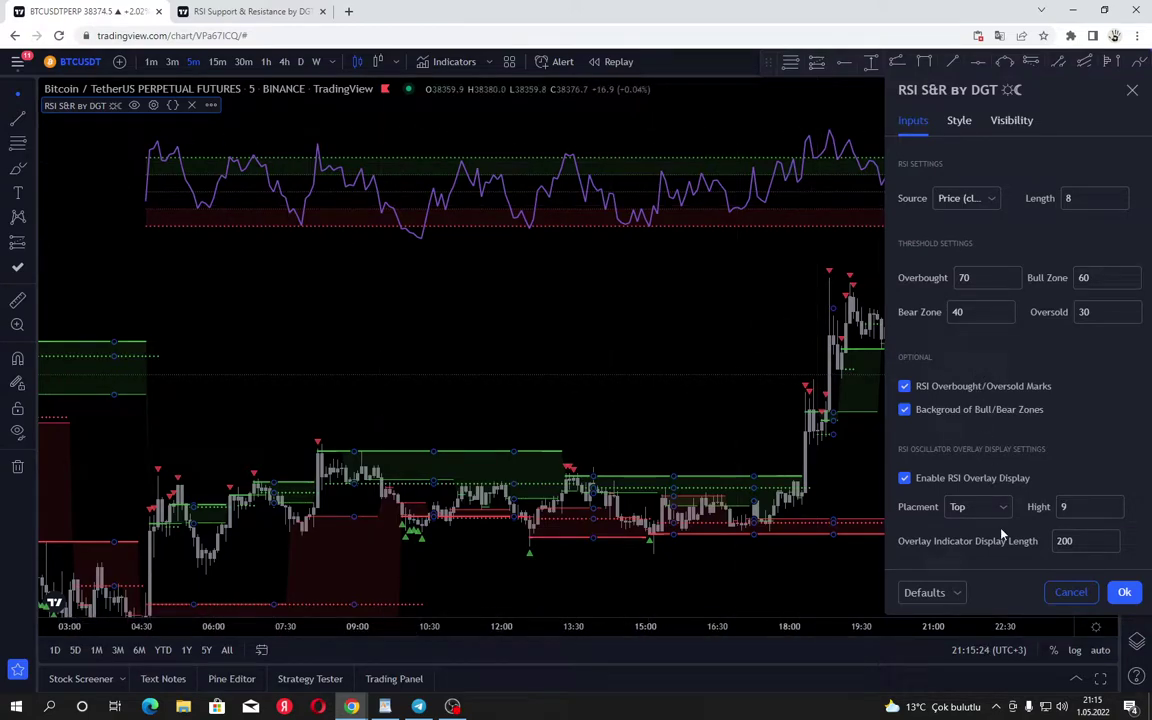
pyautogui.write('300')
pyautogui.click(1072, 477)
pyautogui.scroll(-4, 270, 320)
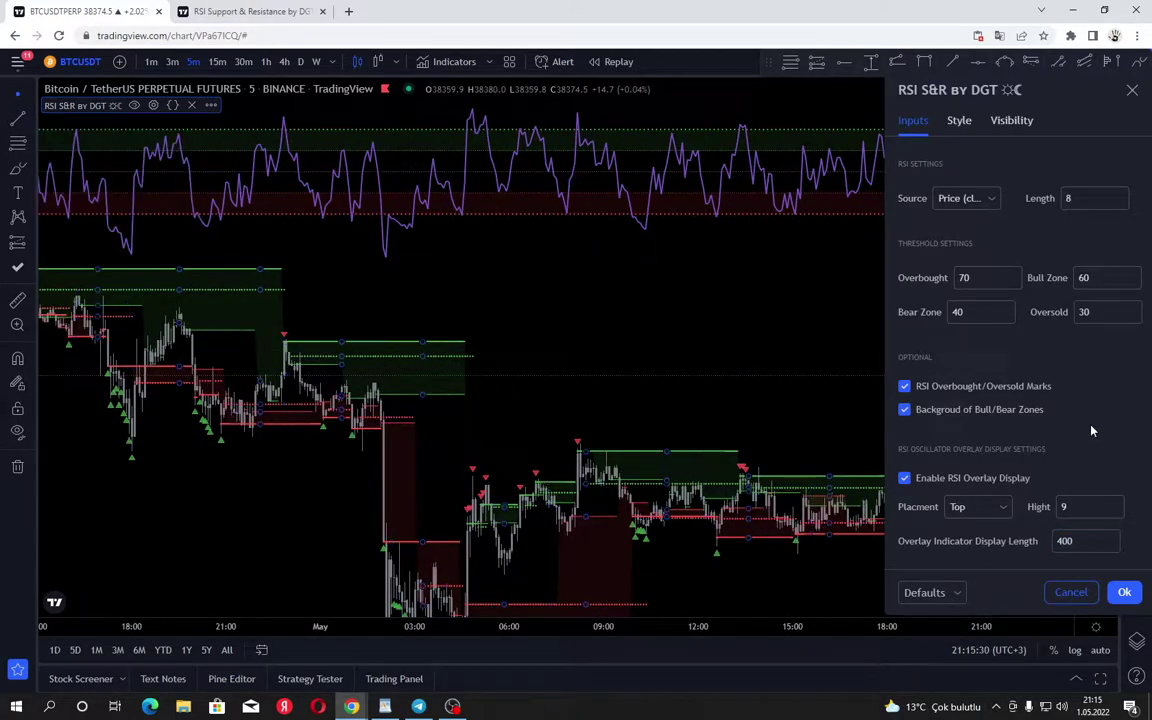
pyautogui.scroll(-4, 674, 368)
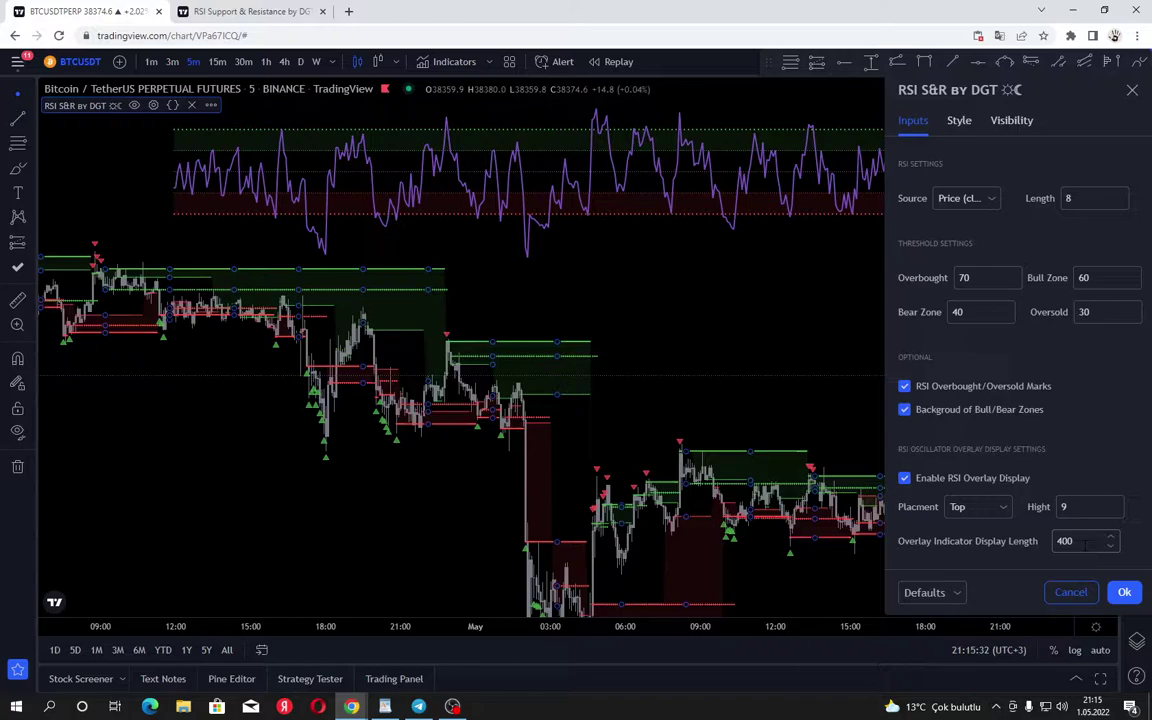
# Set the overlay indicator display length to 485 and close the indicator's settings.
pyautogui.click(1092, 422)
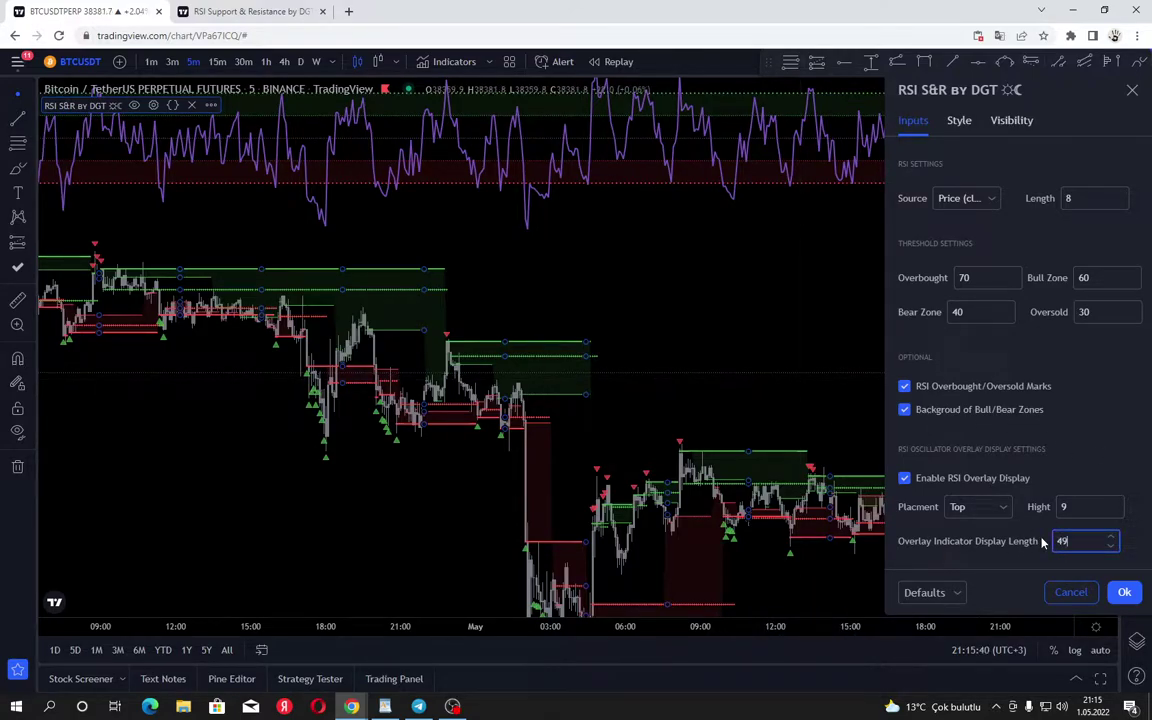
pyautogui.click(1080, 492)
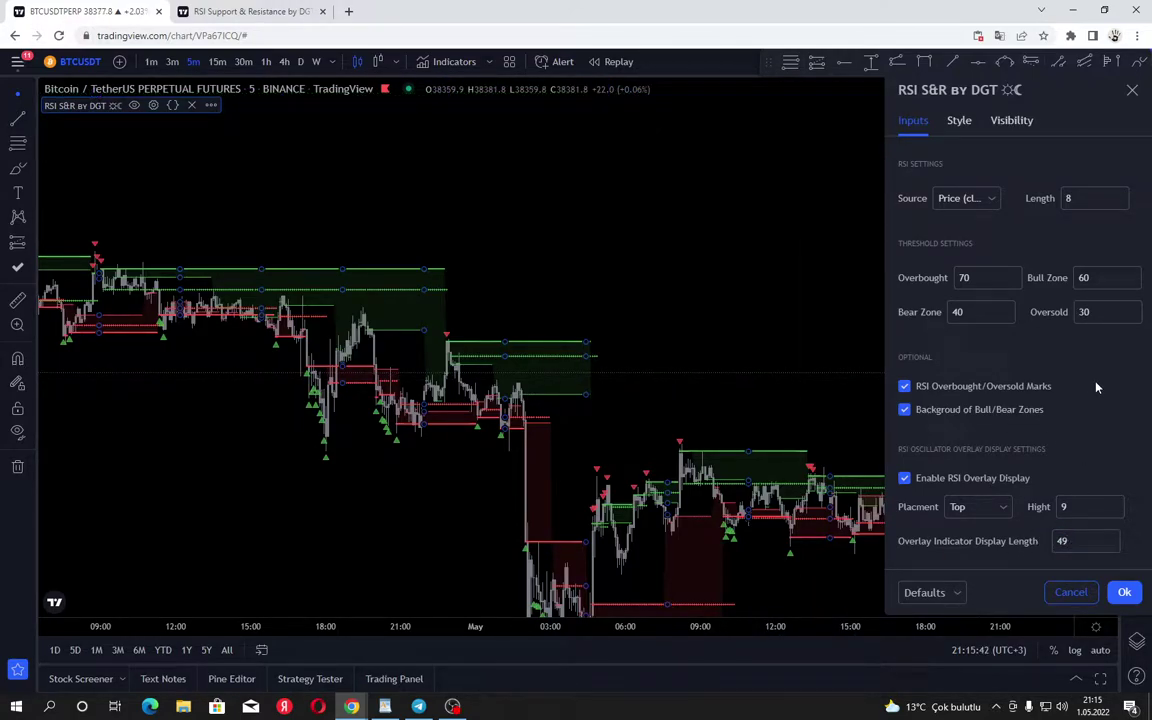
pyautogui.click(1074, 548)
pyautogui.write('5')
pyautogui.click(1105, 421)
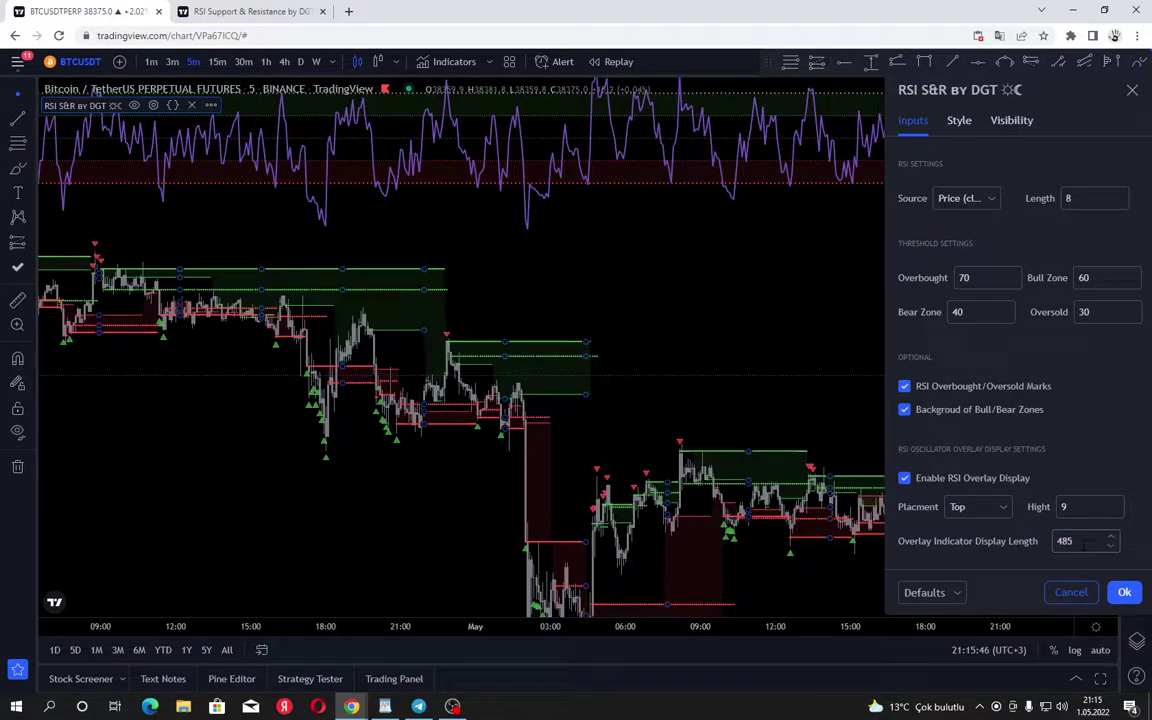
pyautogui.click(766, 281)
# Examine how the 30 April price bars behave at the support and resistance levels and the oversold marks.
pyautogui.scroll(-5, 695, 305)
pyautogui.moveTo(372, 401); pyautogui.dragTo(481, 458)
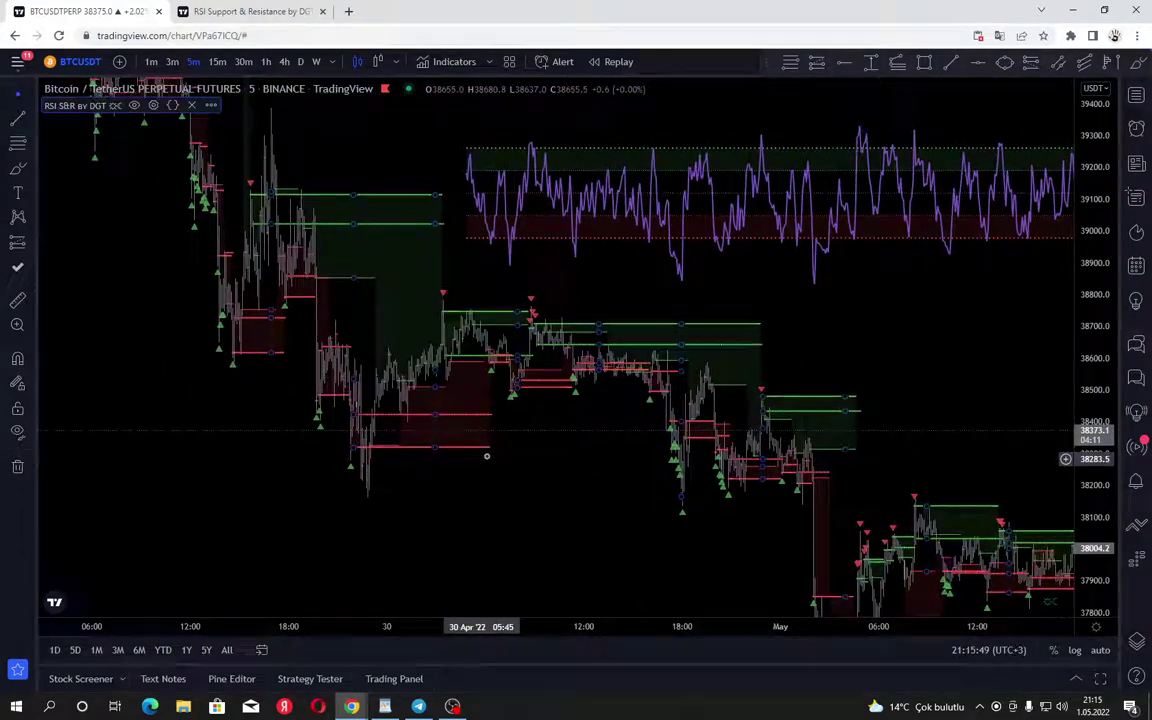
pyautogui.scroll(5, 470, 462)
pyautogui.moveTo(371, 462); pyautogui.dragTo(405, 382)
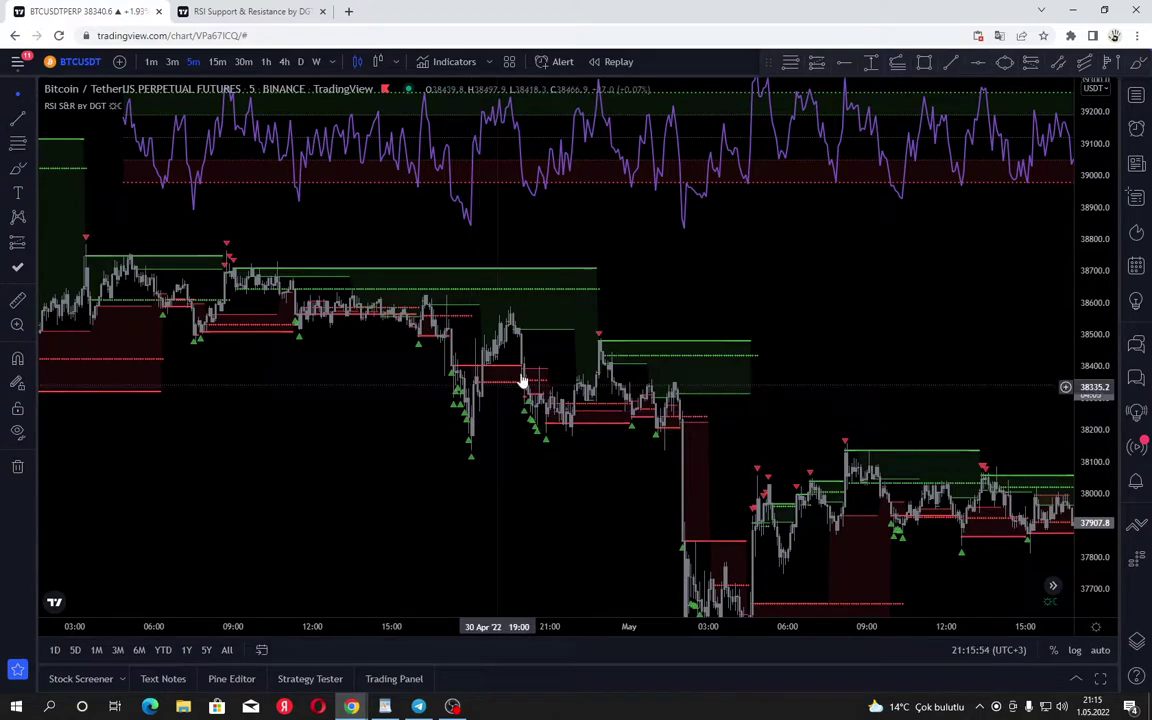
pyautogui.moveTo(582, 480); pyautogui.dragTo(589, 408)
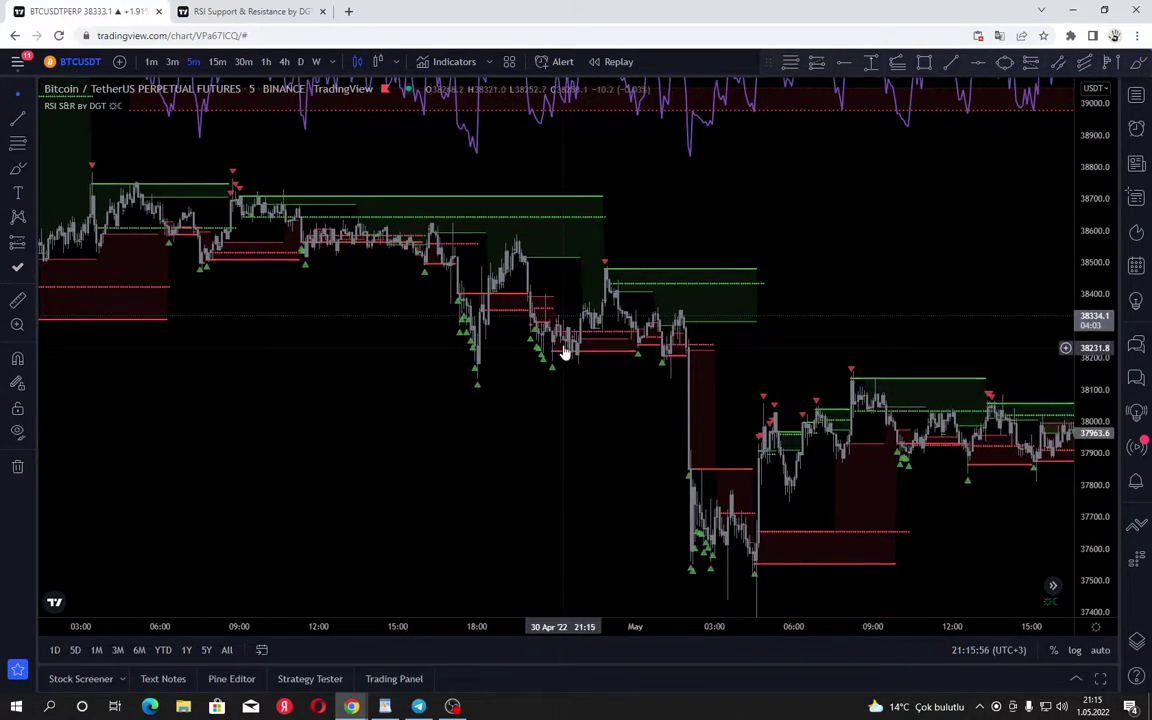
# Examine the 1 May bars' overbought and oversold marks against the support and resistance levels and the RSI overlay.
pyautogui.moveTo(568, 354); pyautogui.dragTo(258, 180)
pyautogui.moveTo(712, 436); pyautogui.dragTo(698, 648)
pyautogui.scroll(4, 620, 460)
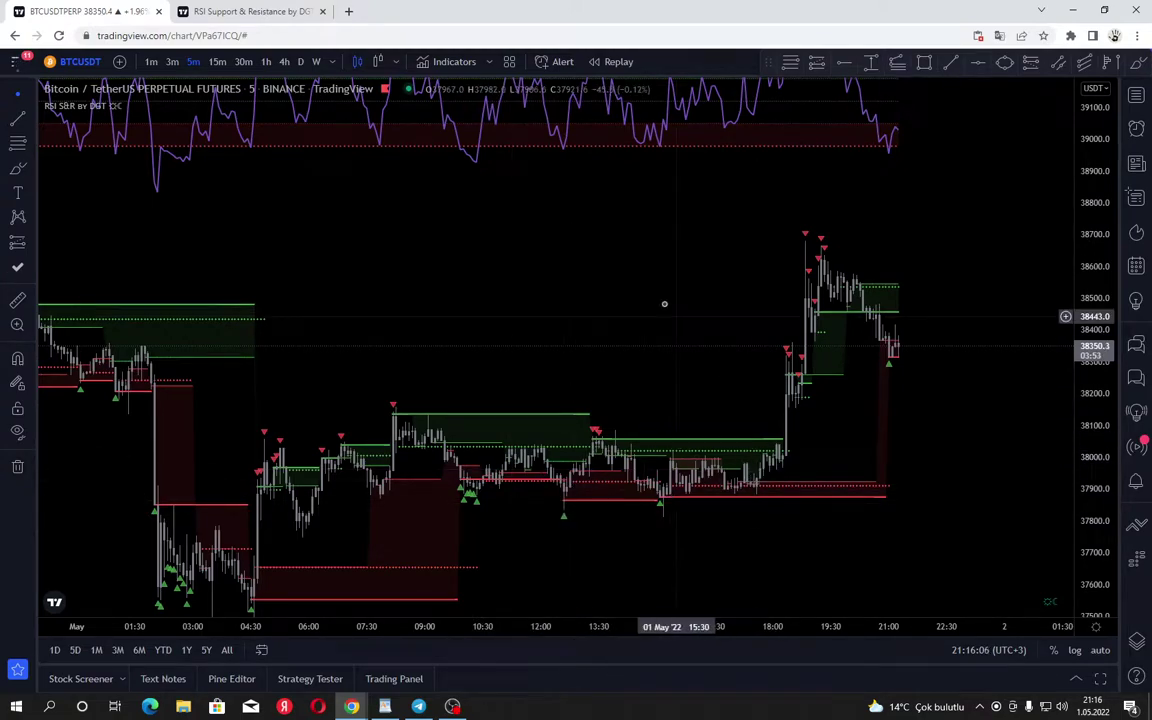
pyautogui.moveTo(664, 327); pyautogui.dragTo(673, 410)
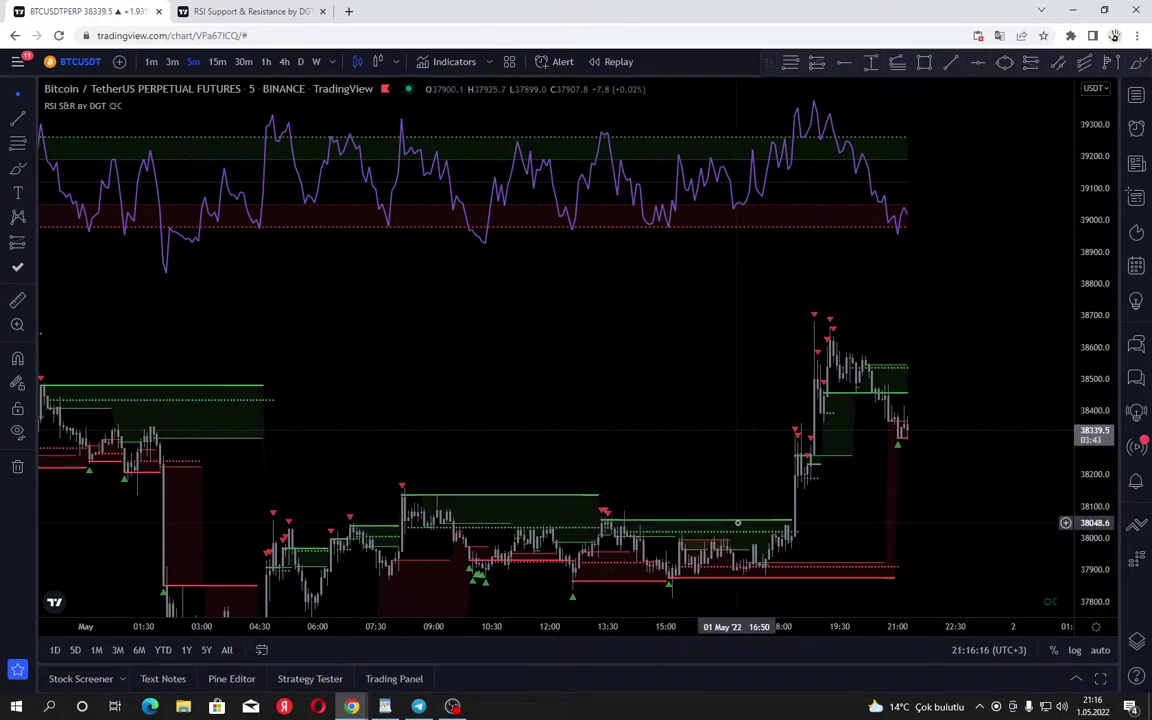
pyautogui.moveTo(535, 368); pyautogui.dragTo(718, 230)
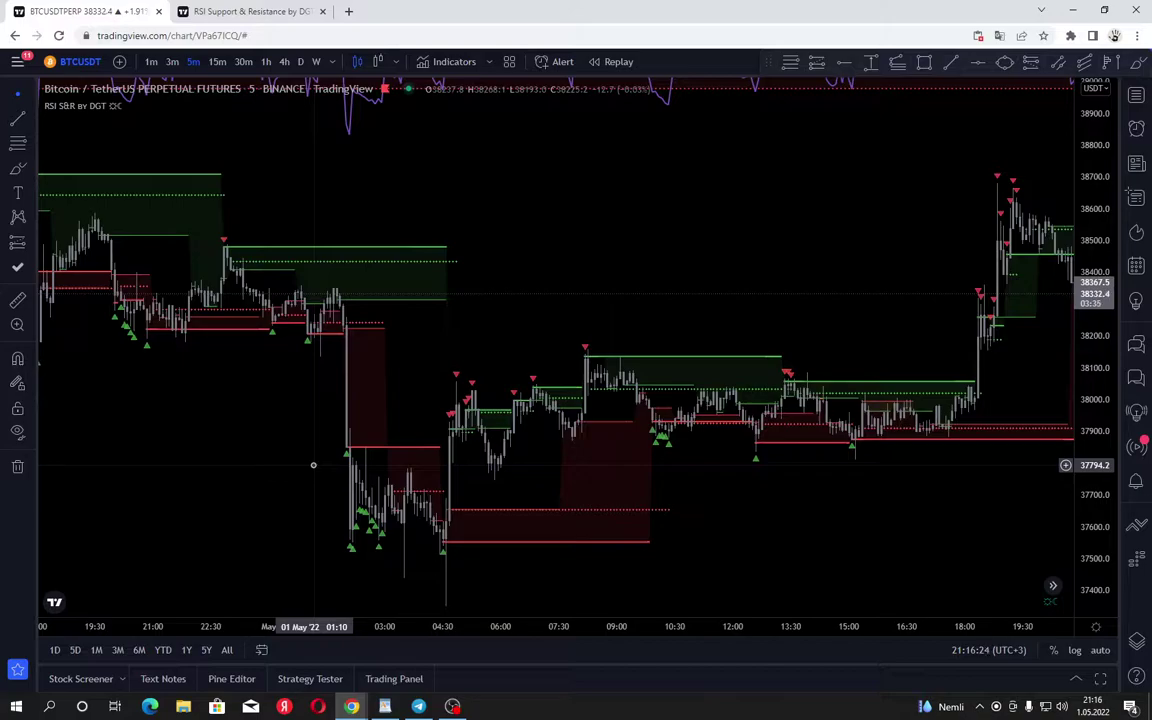
pyautogui.moveTo(638, 260); pyautogui.dragTo(638, 430)
pyautogui.moveTo(589, 391); pyautogui.dragTo(461, 257)
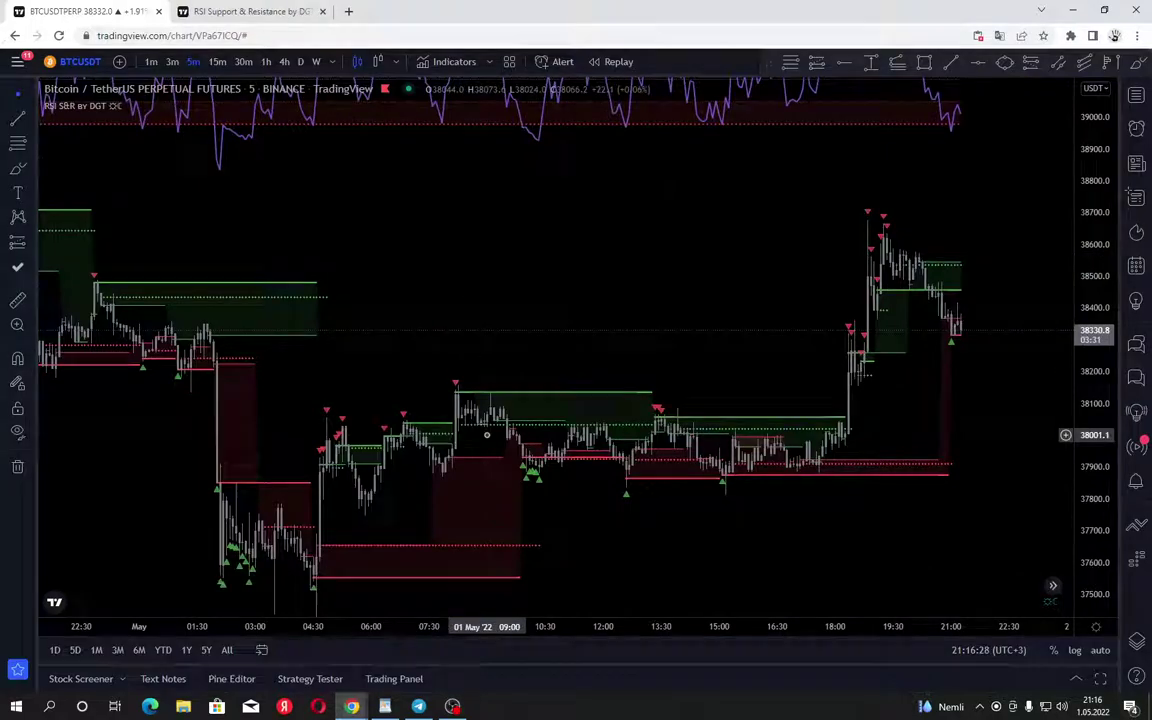
pyautogui.scroll(-2, 490, 436)
pyautogui.moveTo(541, 301); pyautogui.dragTo(581, 239)
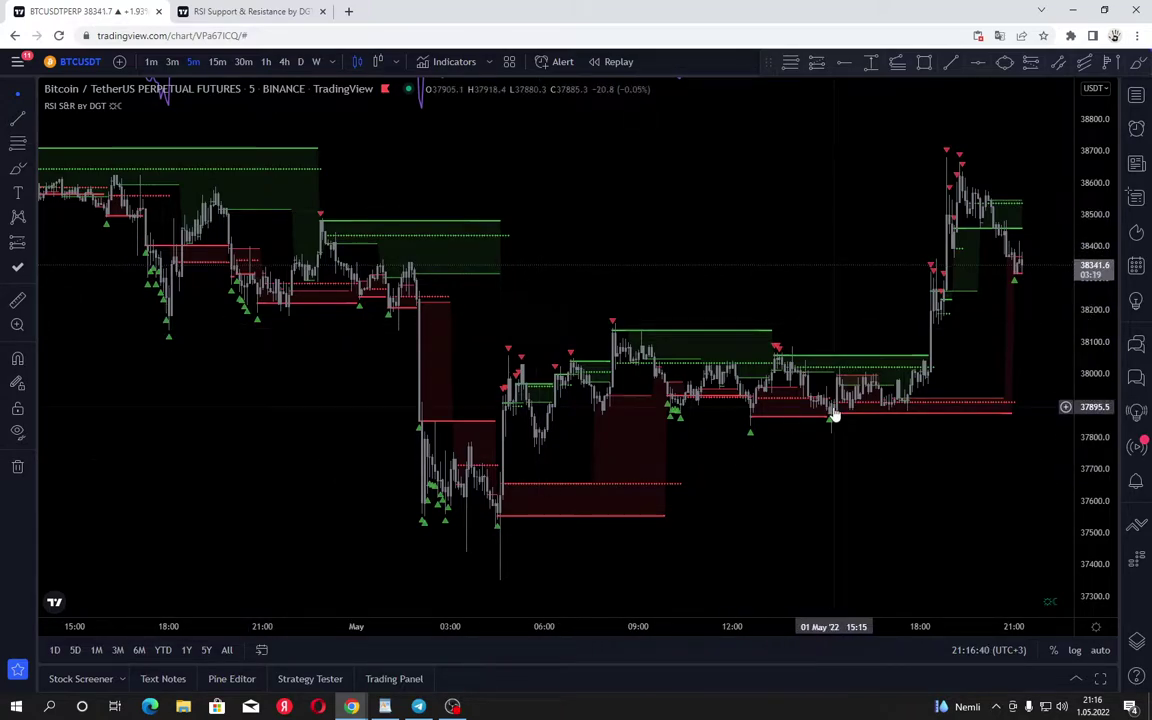
# Turn off the RSI Overbought/Oversold Marks in the RSI S&R by DGT settings and review the unmarked chart.
pyautogui.click(153, 106)
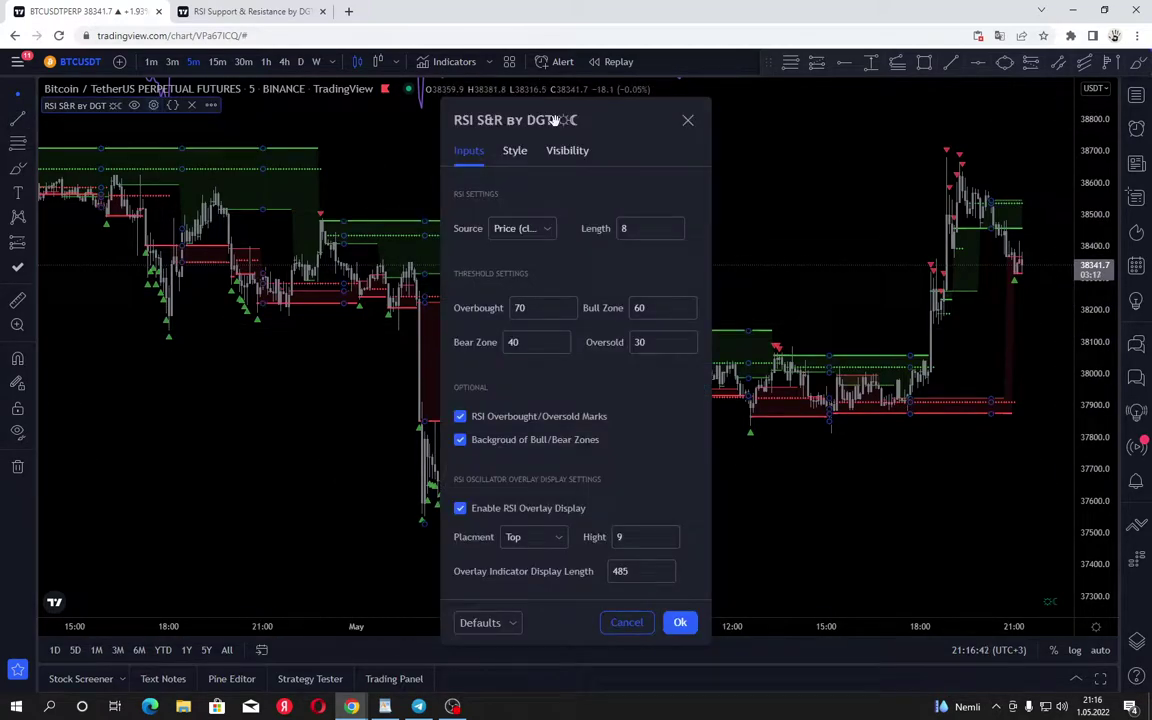
pyautogui.moveTo(555, 120); pyautogui.dragTo(982, 136)
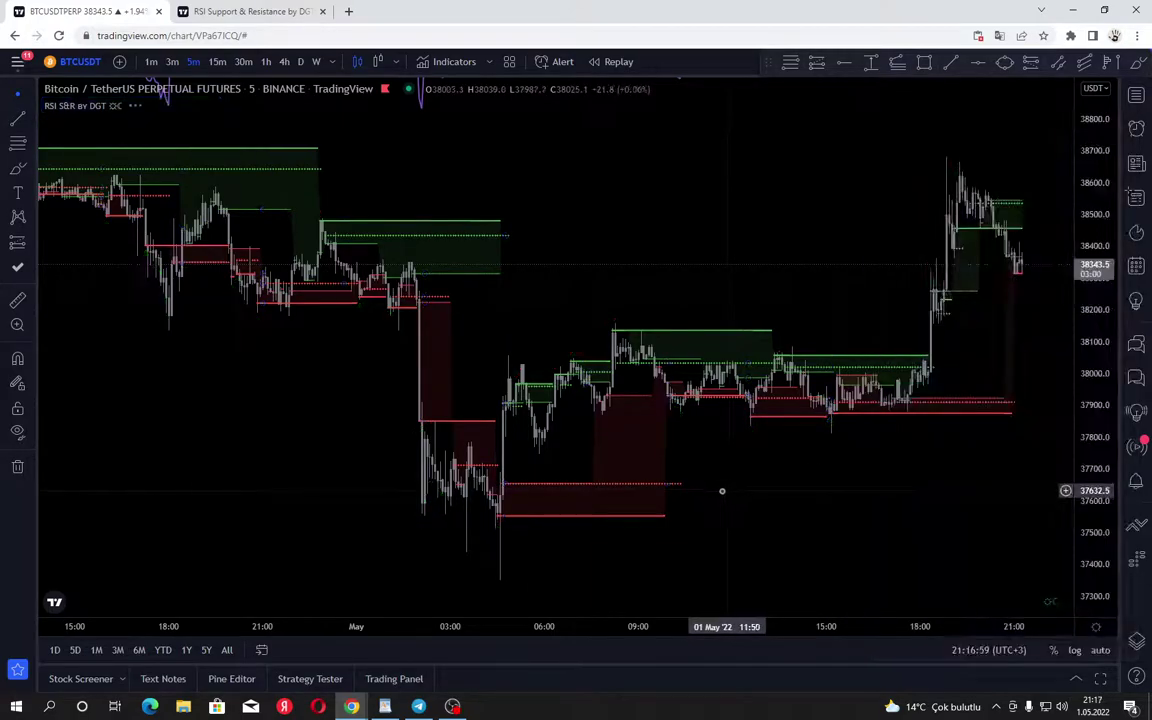
pyautogui.moveTo(723, 488); pyautogui.dragTo(717, 461)
pyautogui.scroll(2, 708, 450)
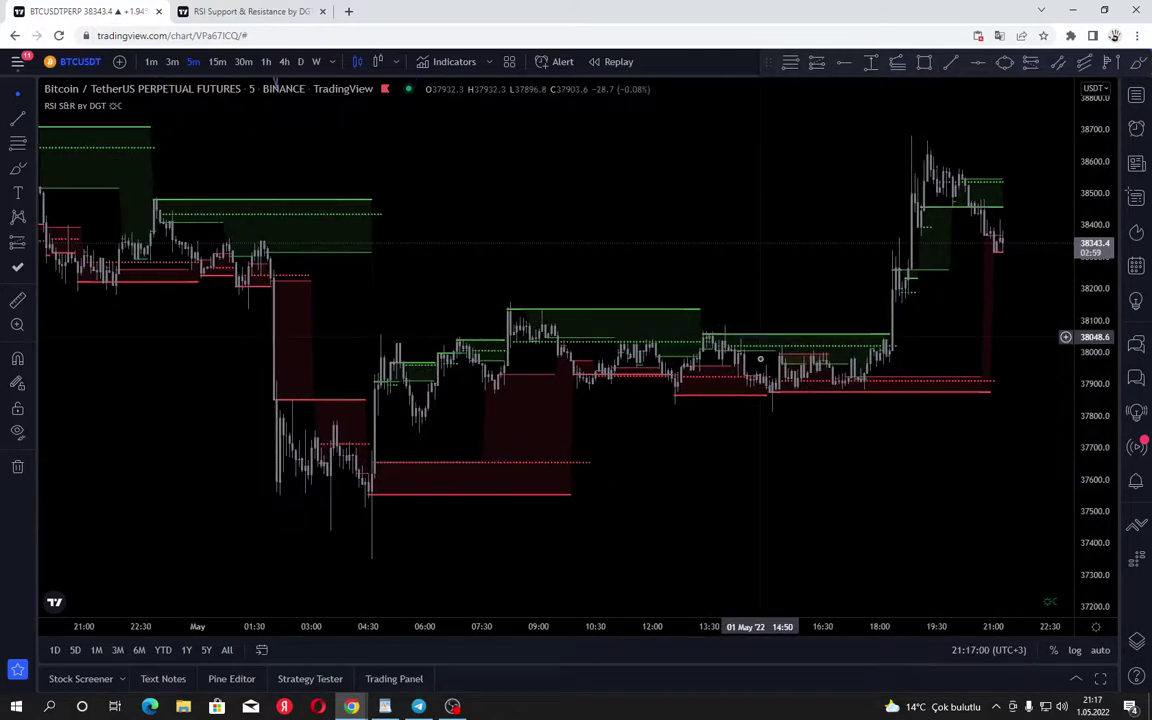
pyautogui.scroll(-4, 784, 321)
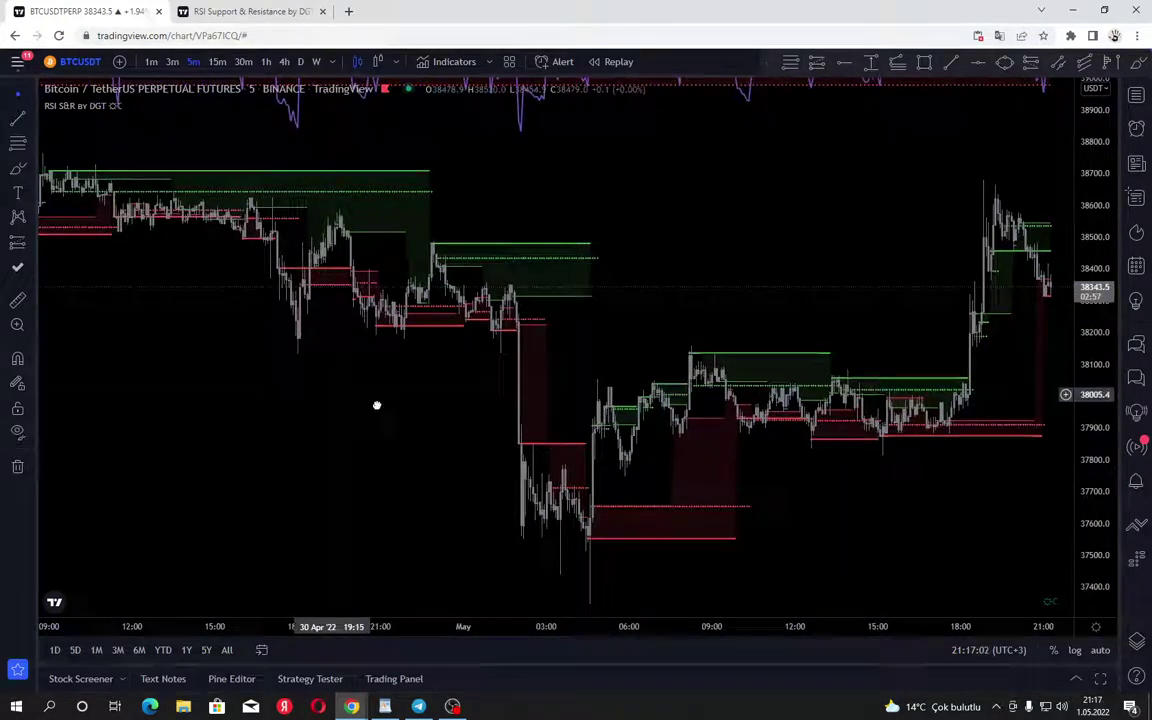
pyautogui.moveTo(375, 404); pyautogui.dragTo(576, 415)
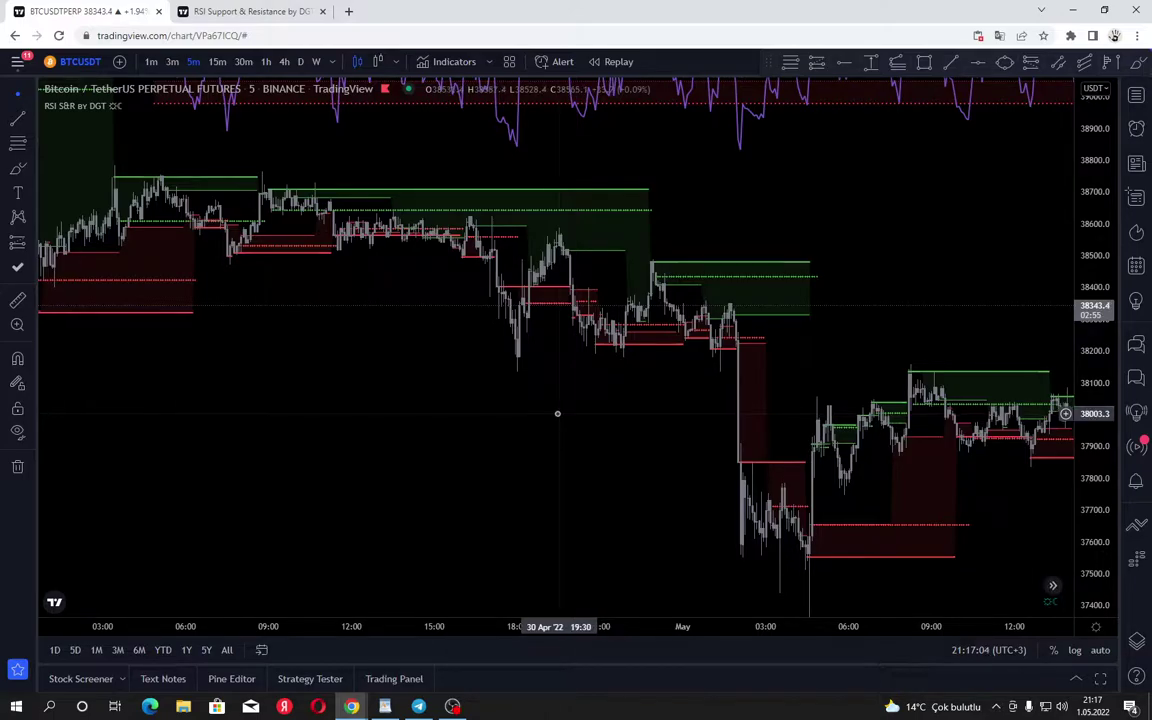
# Add the favorite VWMACDV2 w/Intraday Intensity Index Histogram & VBCB indicator copy to the chart.
pyautogui.click(450, 61)
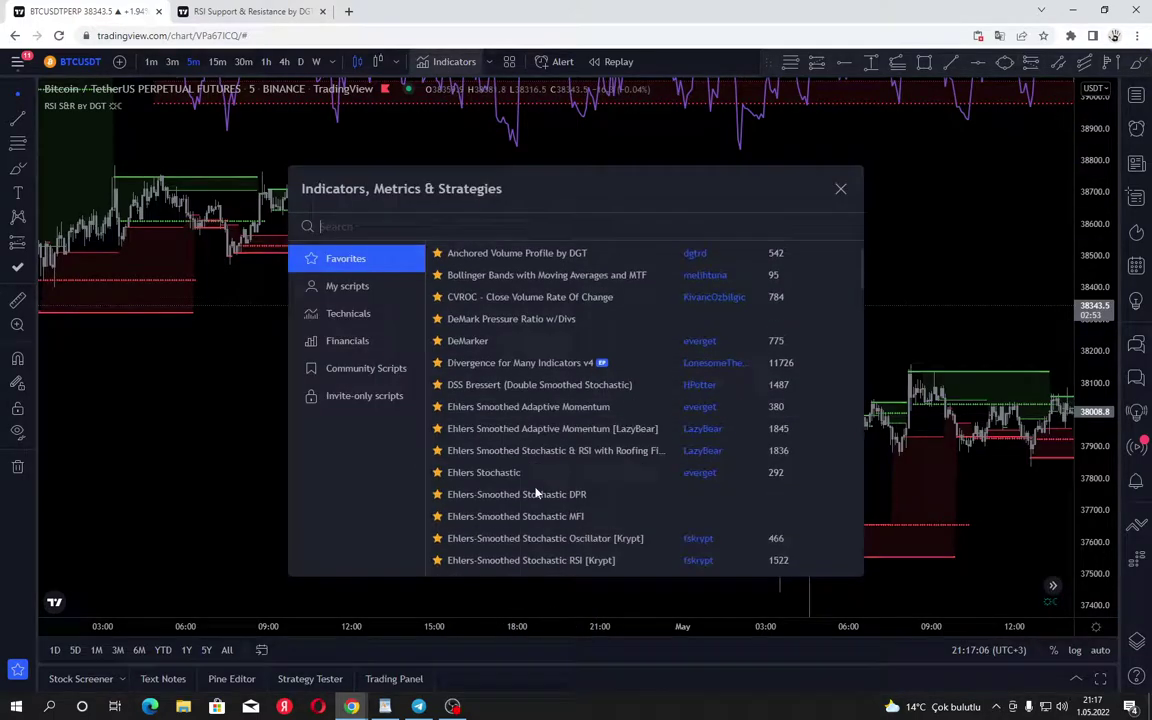
pyautogui.scroll(-10, 535, 497)
pyautogui.scroll(-10, 535, 497)
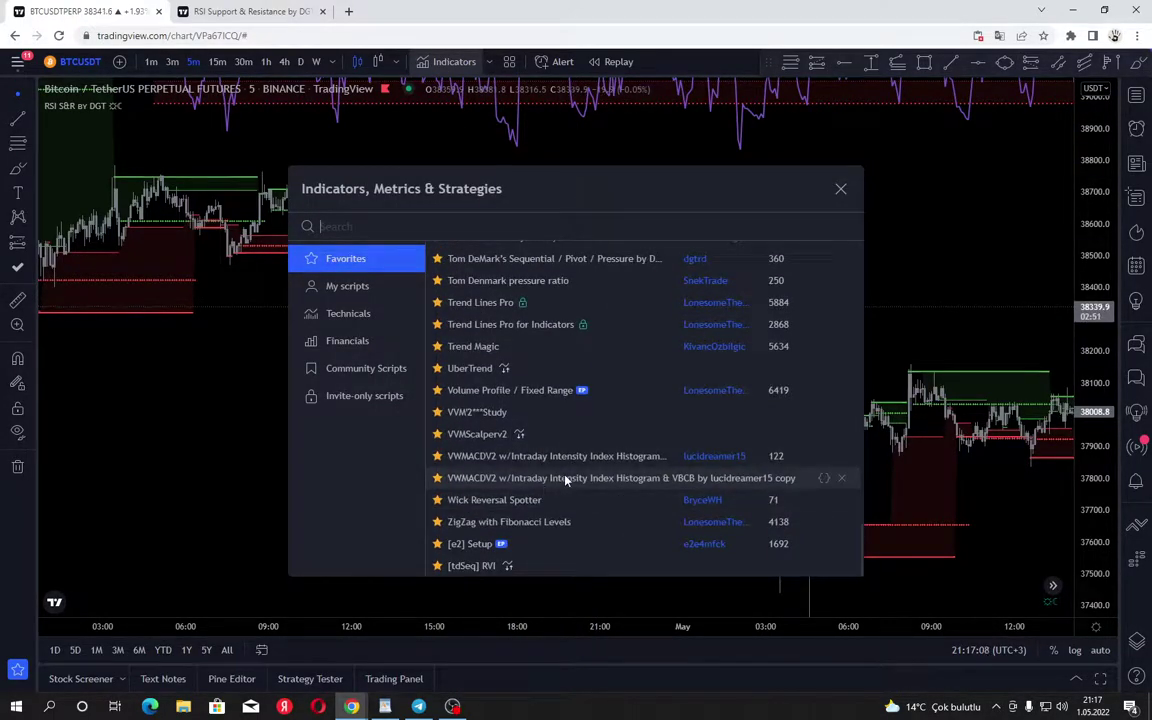
pyautogui.click(565, 480)
pyautogui.press('Escape')
pyautogui.moveTo(453, 339); pyautogui.dragTo(500, 262)
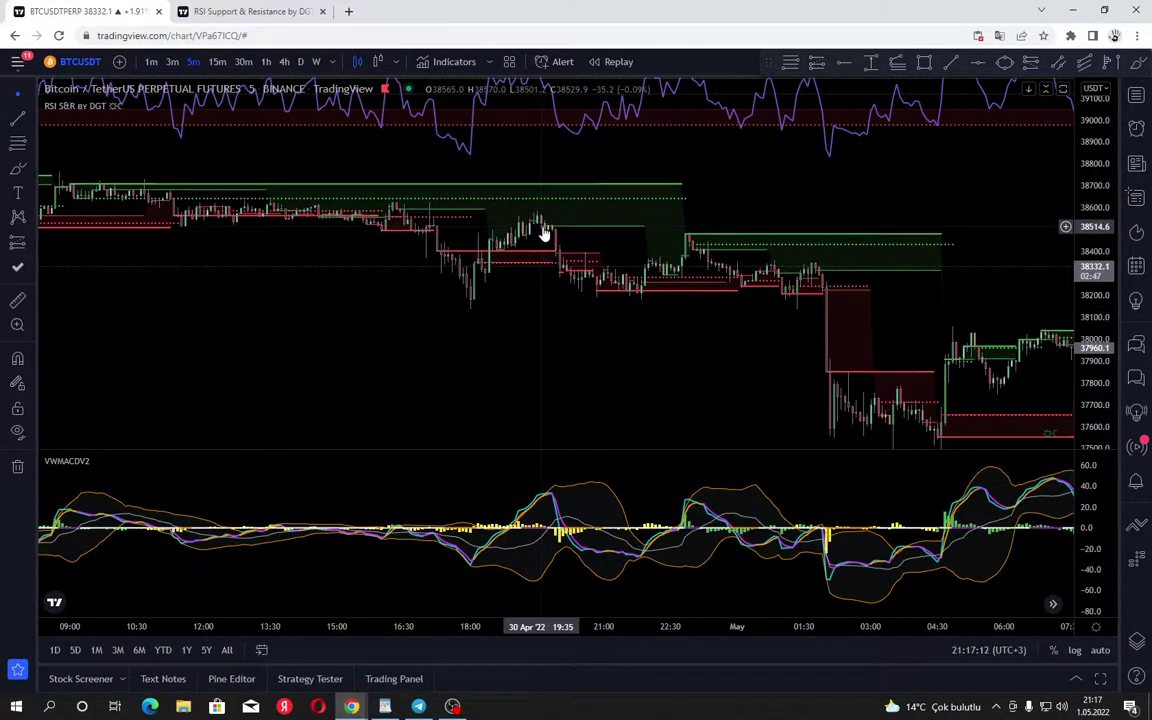
# Compare the VWMACDV2 line crossings with the price reactions at the RSI support and resistance levels from 30 April to early 1 May.
pyautogui.scroll(2, 497, 327)
pyautogui.moveTo(506, 326); pyautogui.dragTo(661, 329)
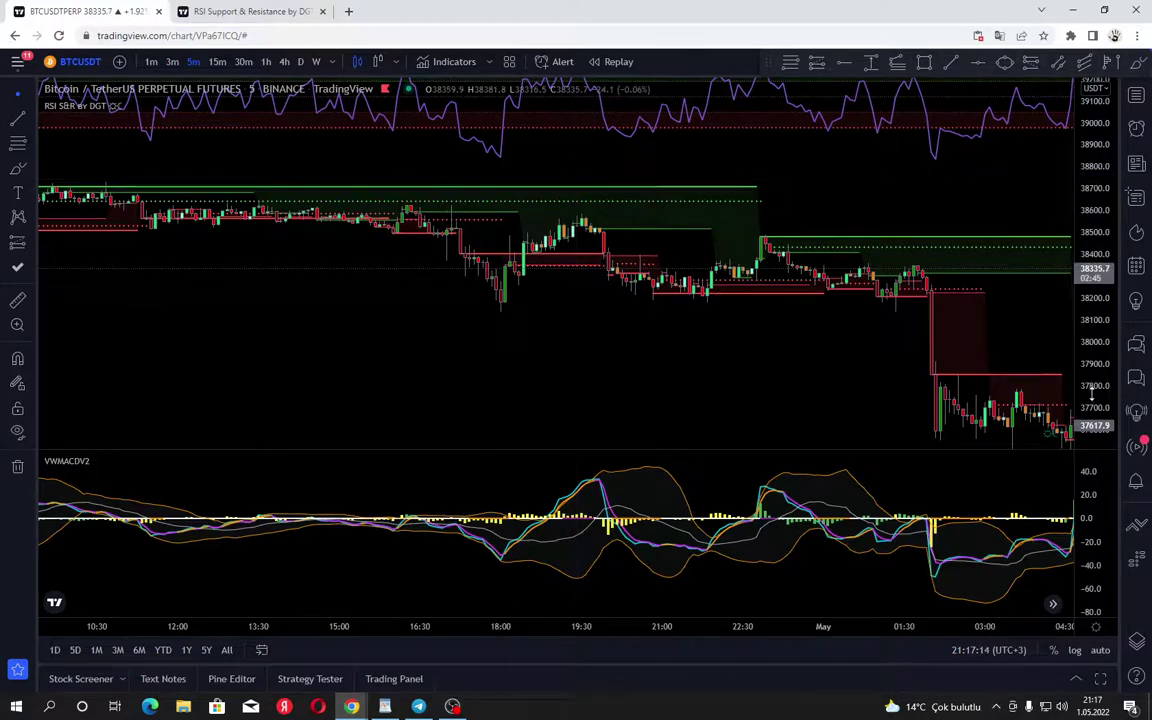
pyautogui.scroll(2, 478, 297)
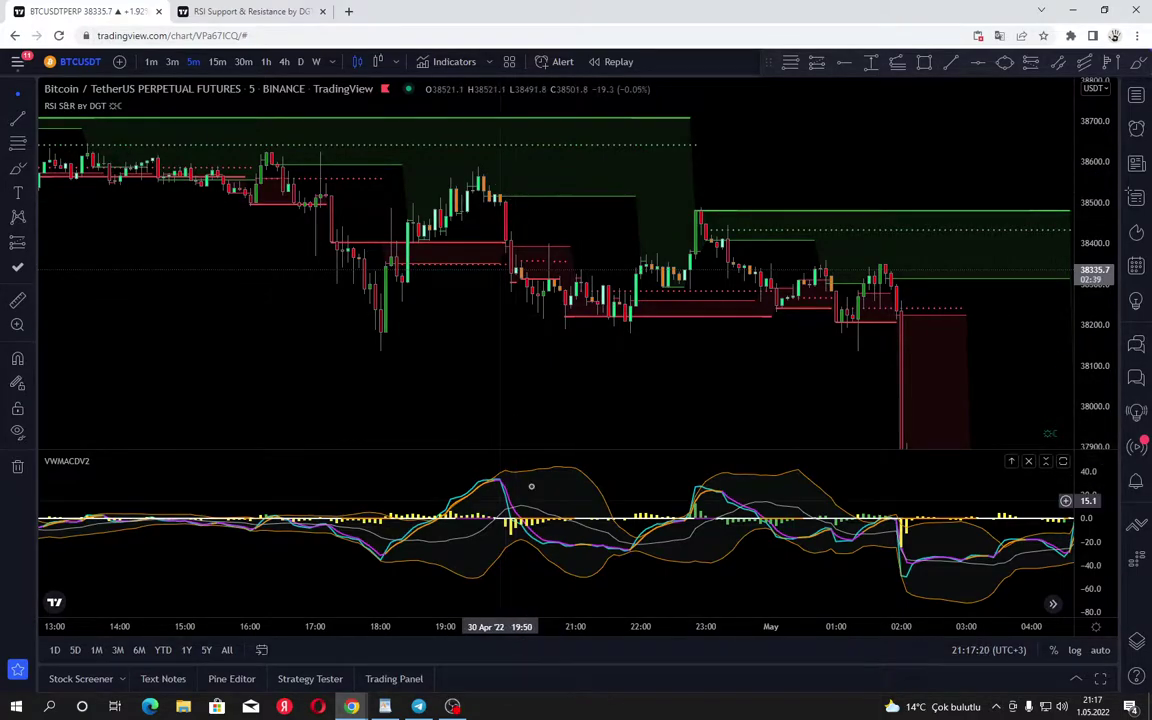
pyautogui.moveTo(625, 393); pyautogui.dragTo(437, 370)
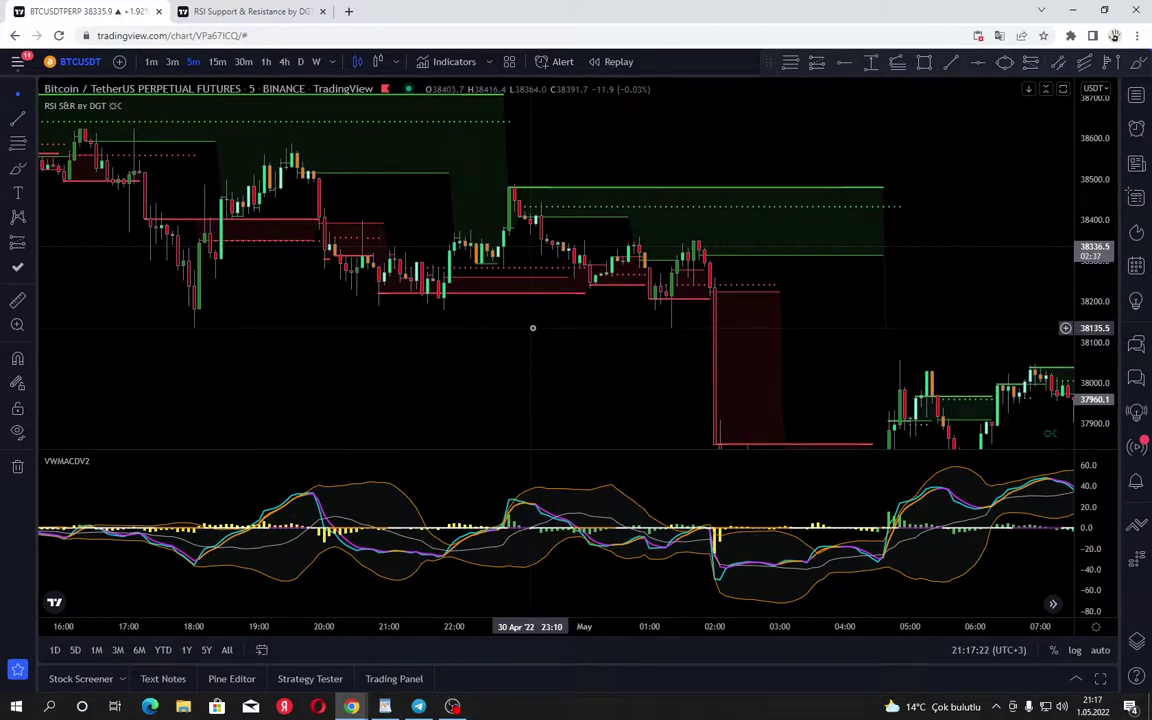
pyautogui.hscroll(2, 548, 245)
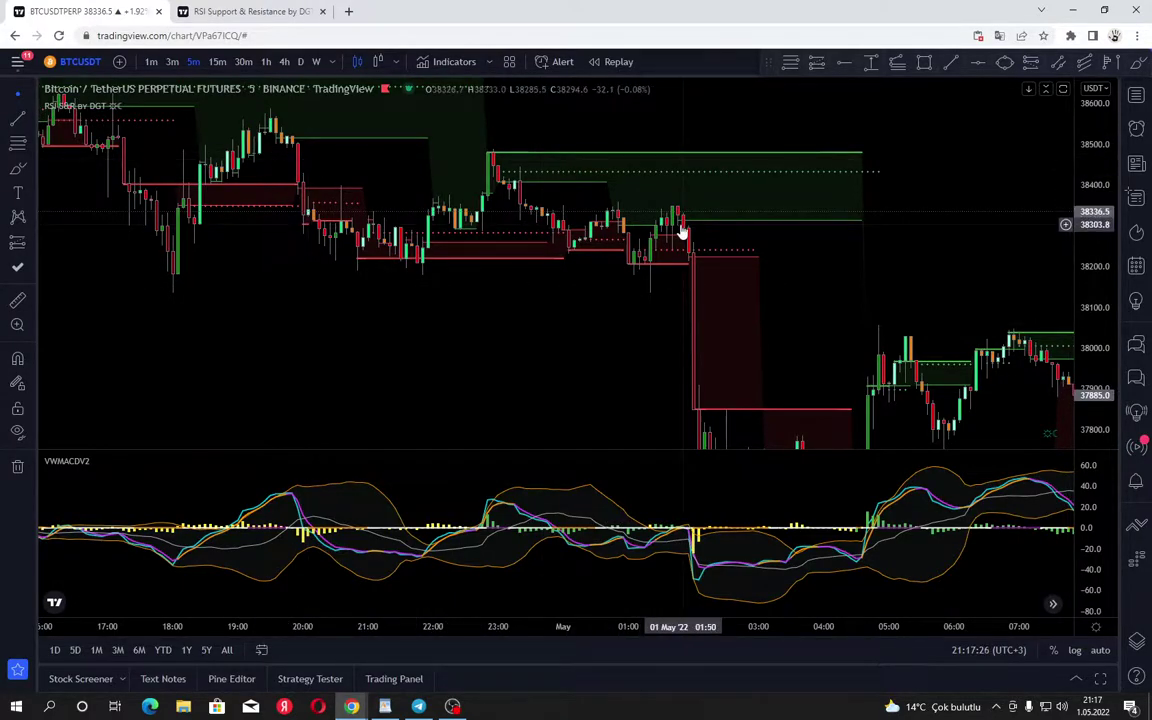
# Examine how the VWMACDV2 swings line up with the support and resistance levels across the remaining 1 May bars.
pyautogui.moveTo(571, 360); pyautogui.dragTo(278, 183)
pyautogui.scroll(3, 383, 375)
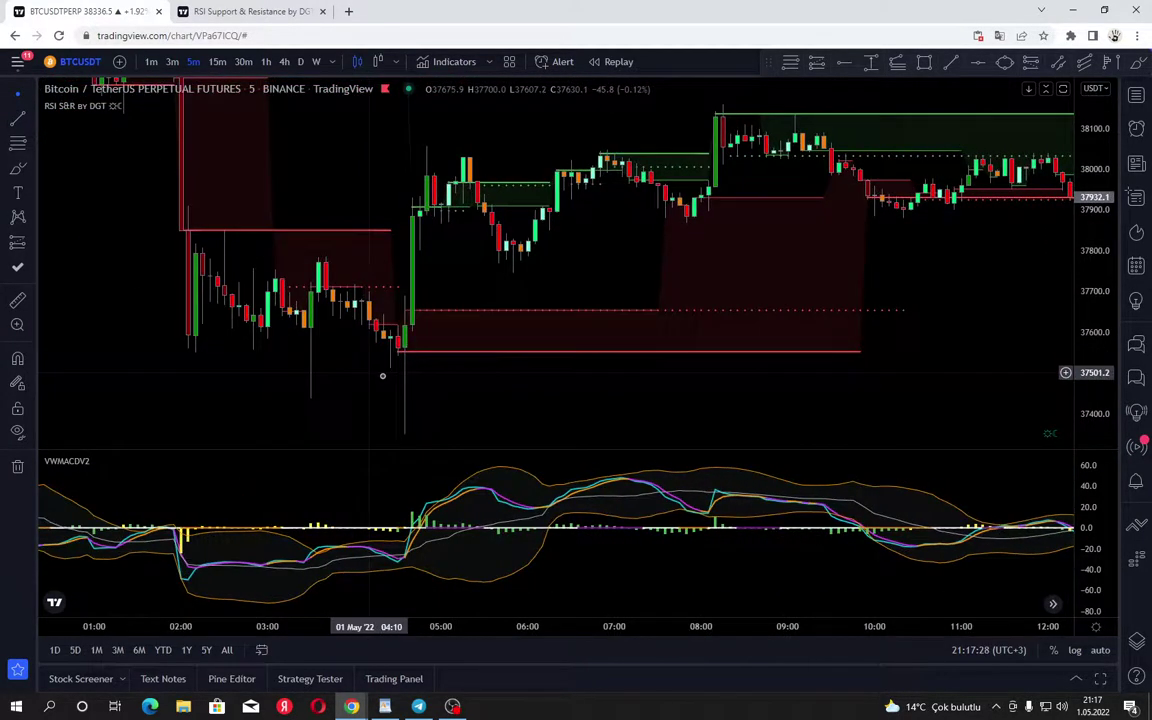
pyautogui.moveTo(573, 298); pyautogui.dragTo(417, 375)
pyautogui.hscroll(2, 416, 374)
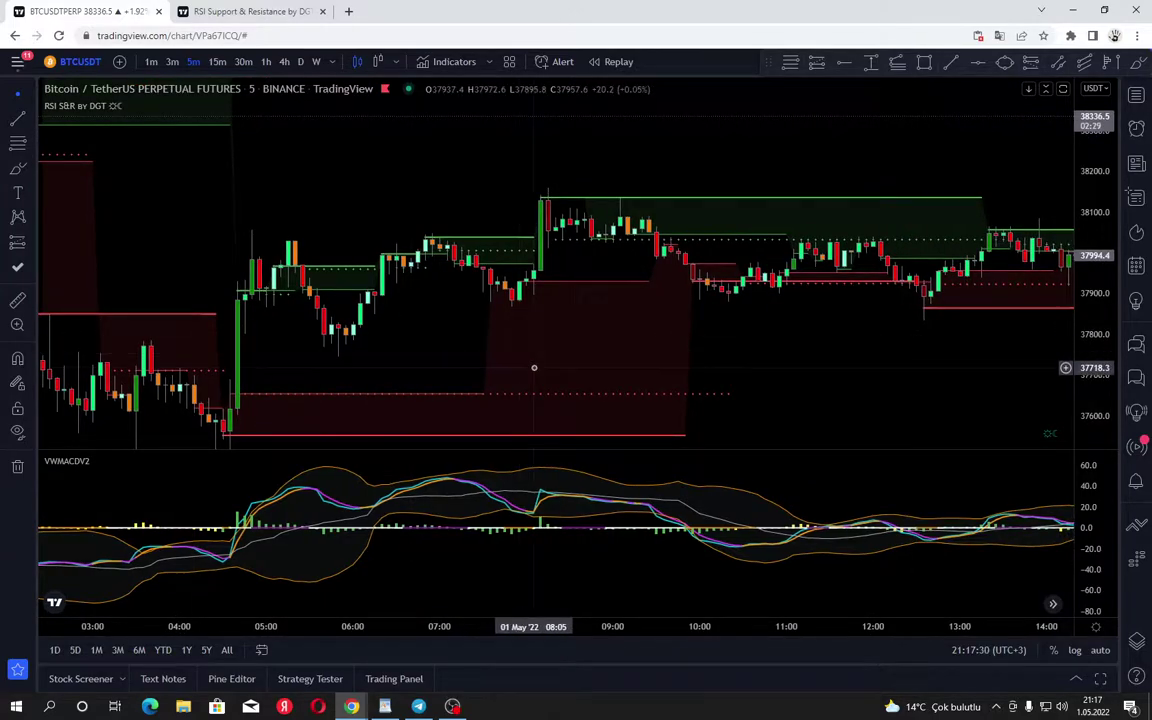
pyautogui.hscroll(6, 535, 370)
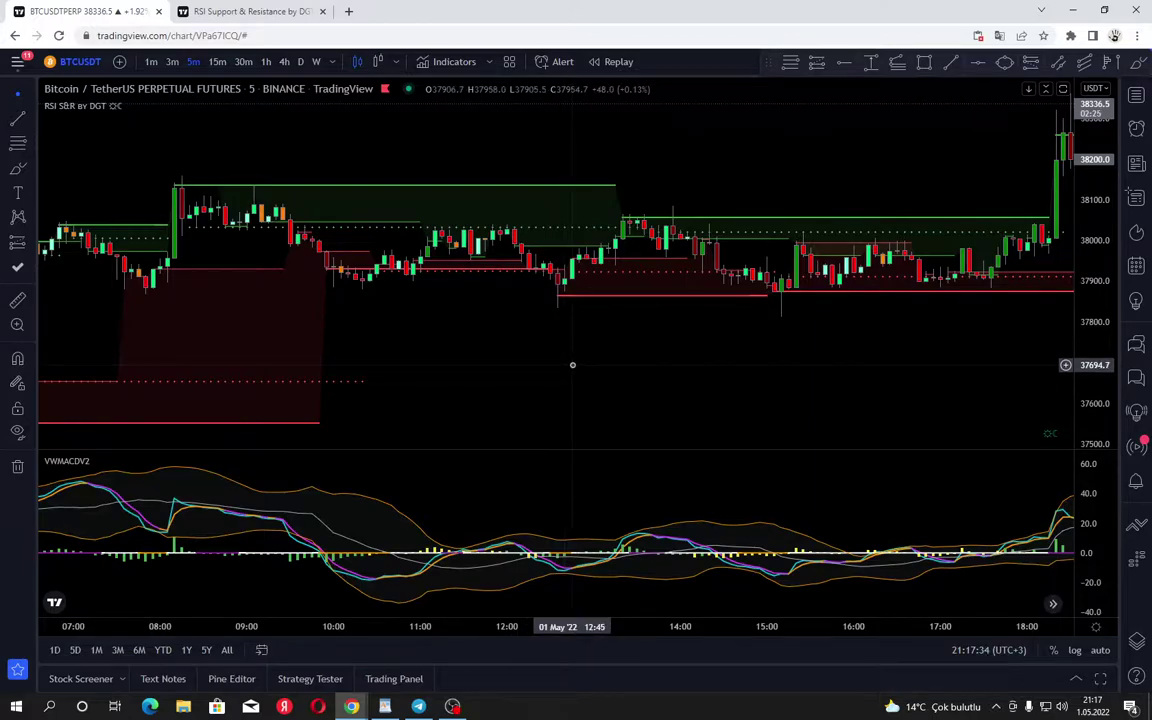
pyautogui.hscroll(5, 442, 375)
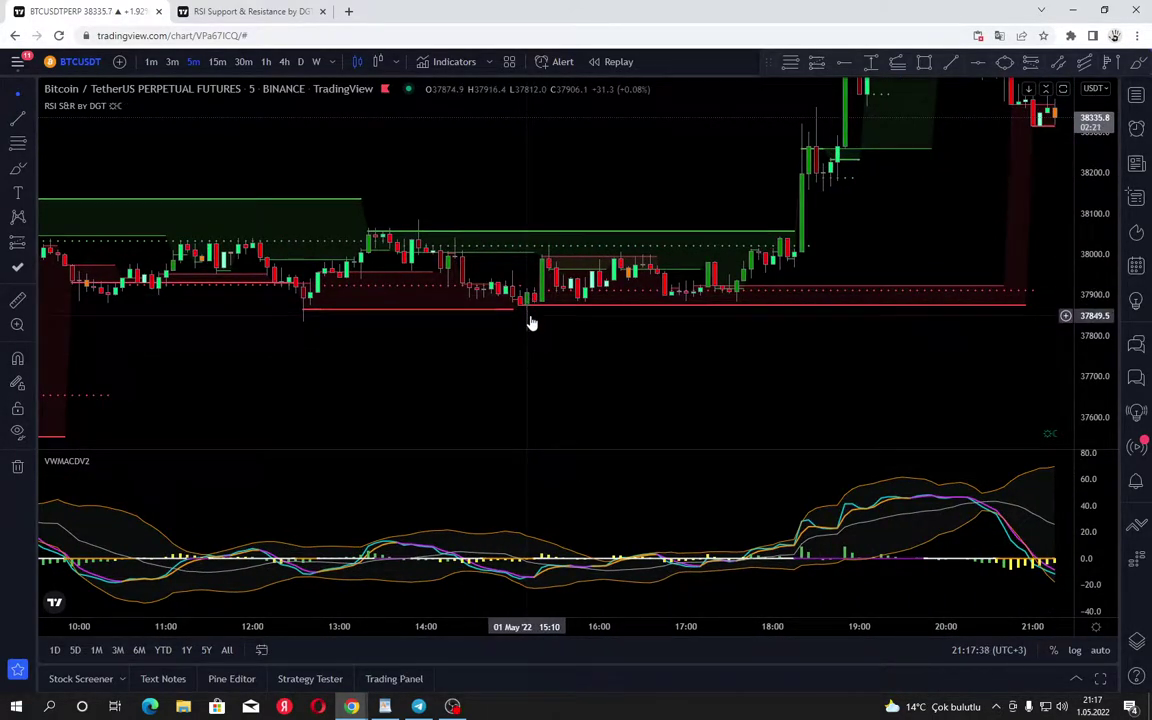
pyautogui.moveTo(651, 384); pyautogui.dragTo(545, 401)
pyautogui.scroll(1, 574, 370)
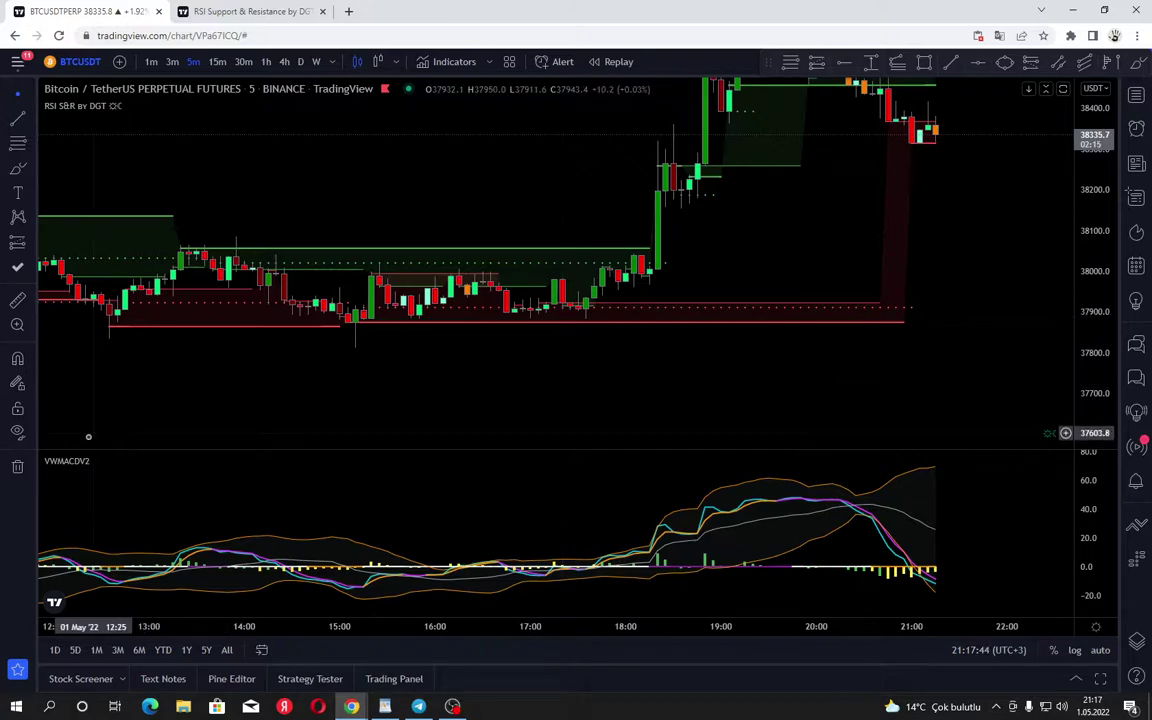
# Remove the VWMACDV2 indicator from the chart.
pyautogui.click(159, 461)
pyautogui.scroll(-3, 300, 400)
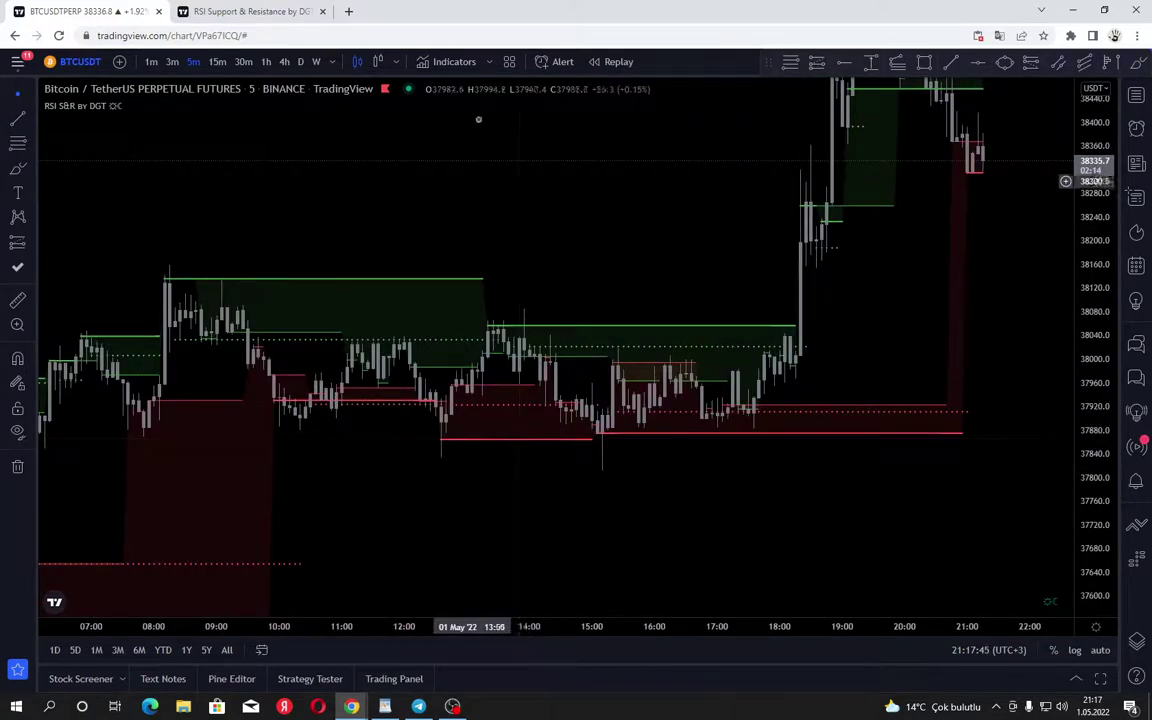
pyautogui.click(452, 61)
pyautogui.write('t')
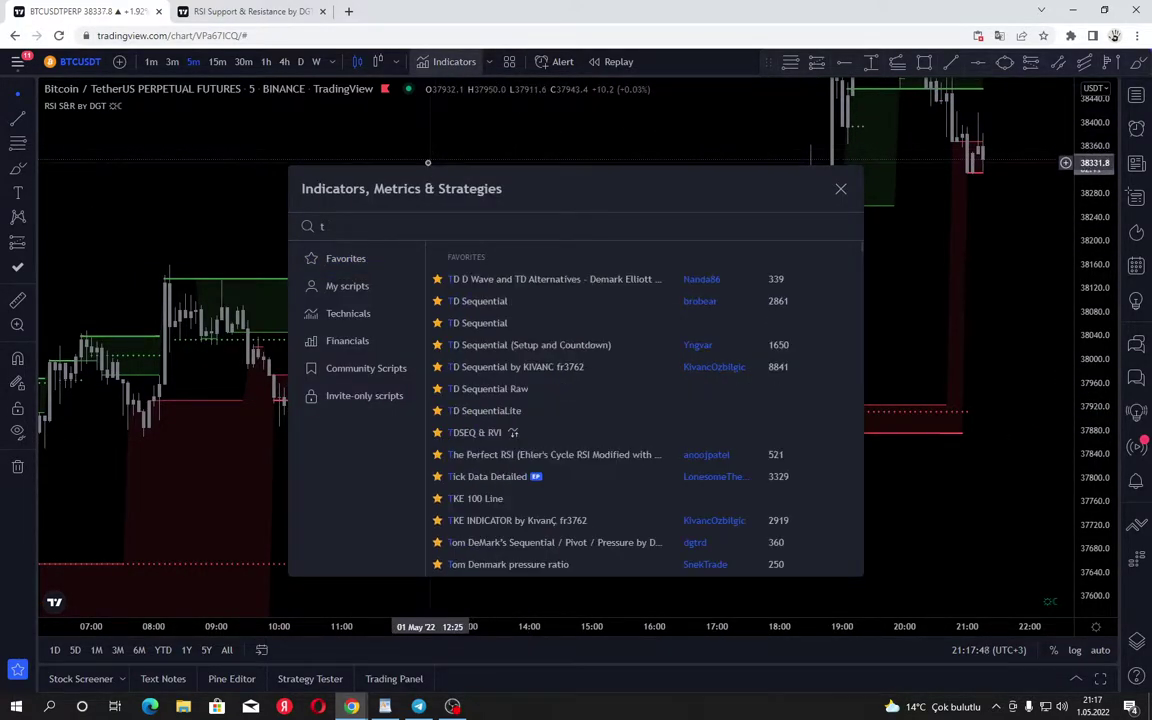
pyautogui.write('dseq')
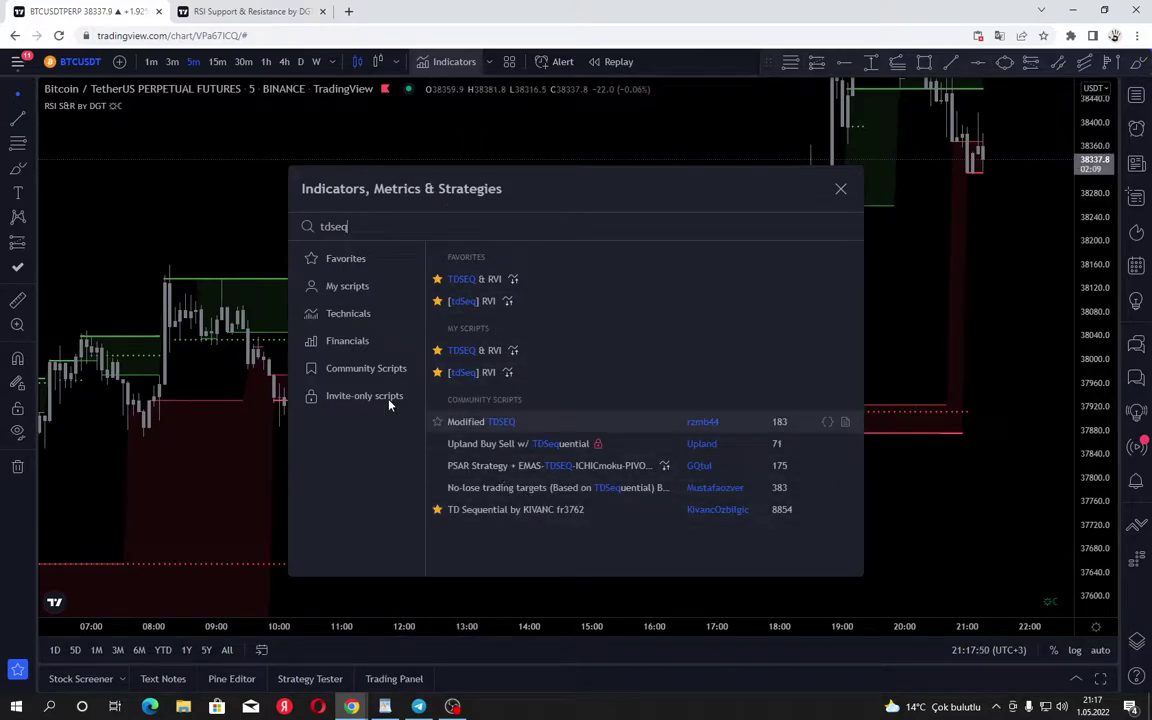
pyautogui.click(165, 331)
# Search the indicators for tdseq and add TD Sequential by KIVANC fr3762 to the chart.
pyautogui.scroll(-6, 292, 402)
pyautogui.moveTo(1100, 285); pyautogui.dragTo(1109, 552)
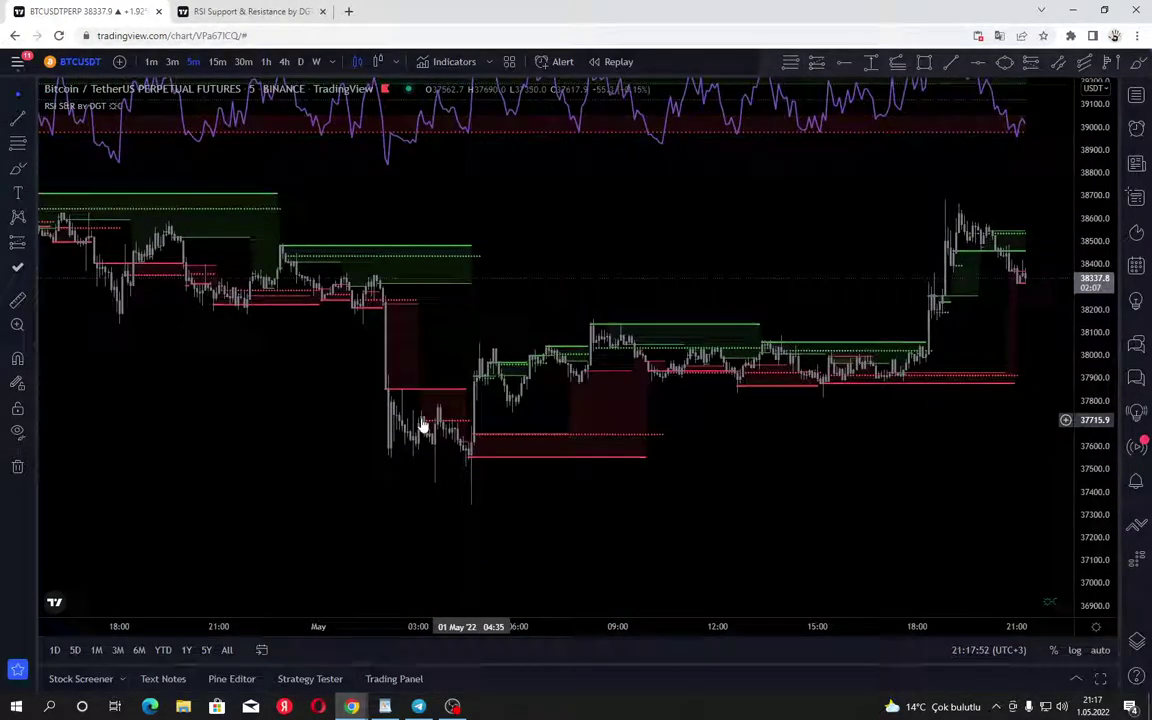
pyautogui.scroll(-3, 285, 395)
pyautogui.moveTo(279, 391); pyautogui.dragTo(340, 419)
pyautogui.click(452, 61)
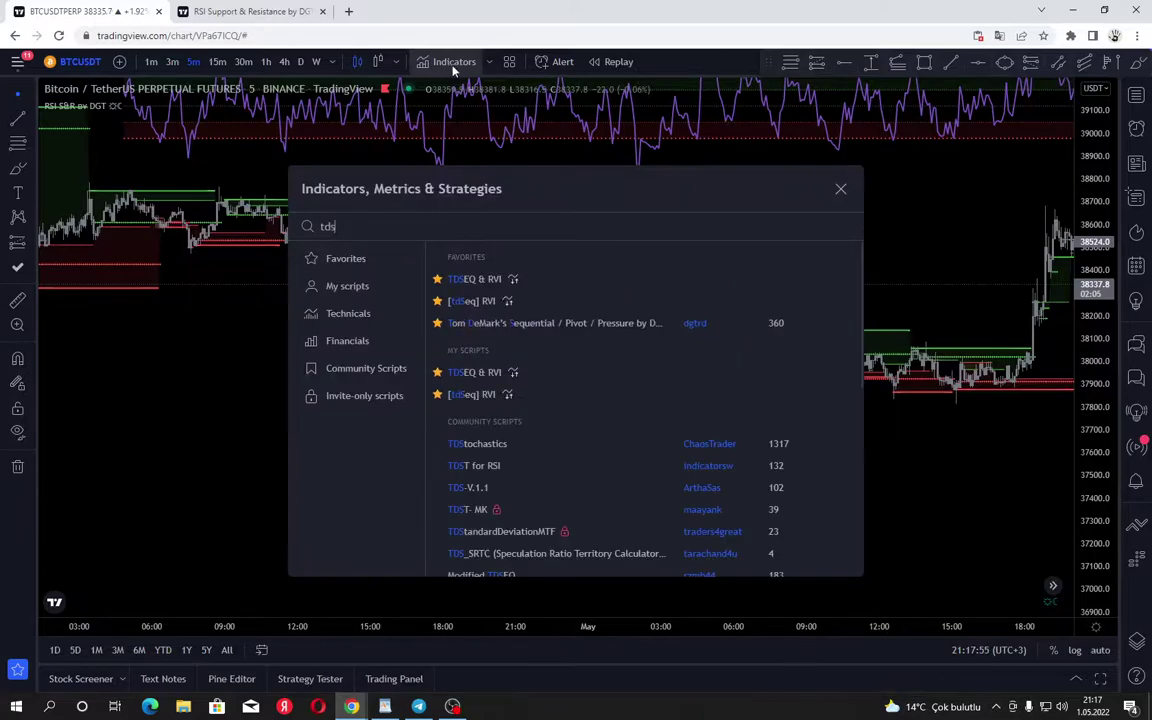
pyautogui.click(494, 511)
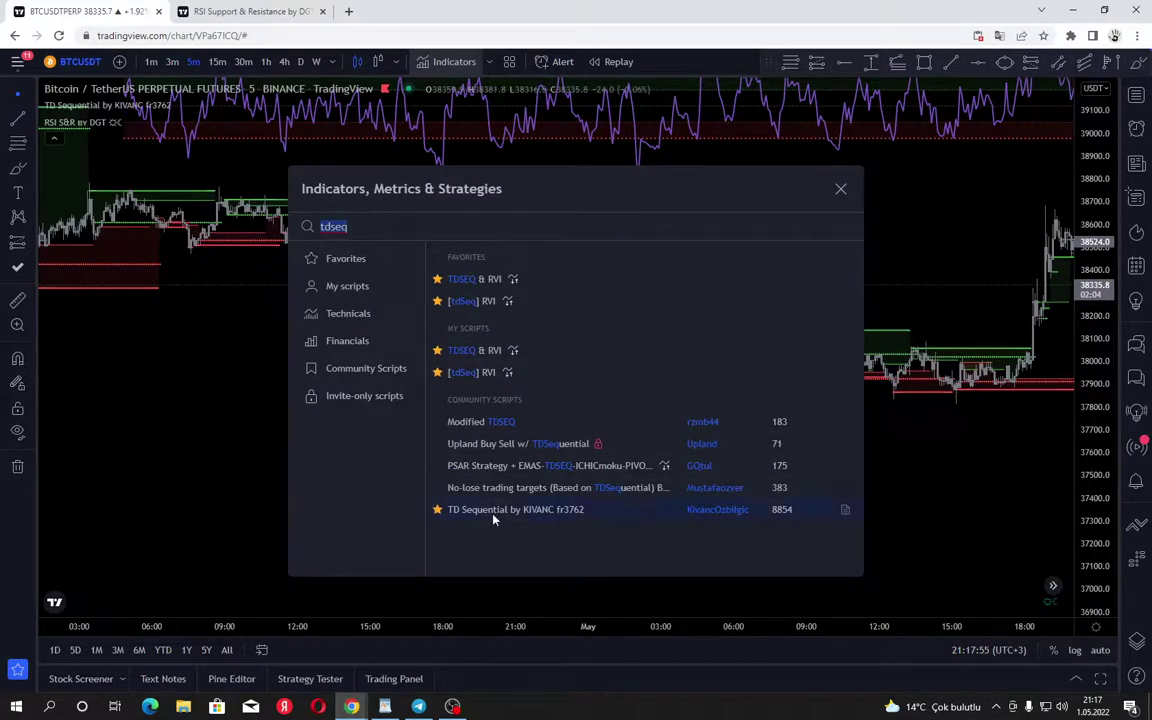
pyautogui.click(202, 387)
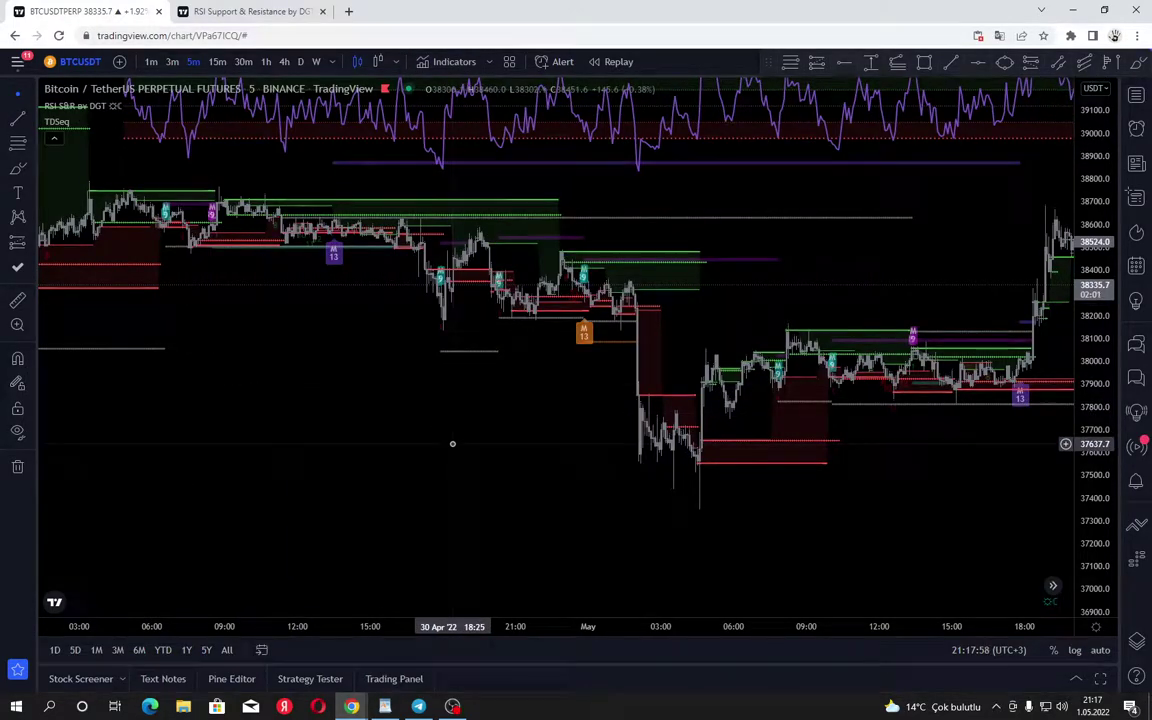
# Examine the TD Sequential 9 and 13 marks on the 1 May bars against the RSI support and resistance levels.
pyautogui.scroll(5, 452, 444)
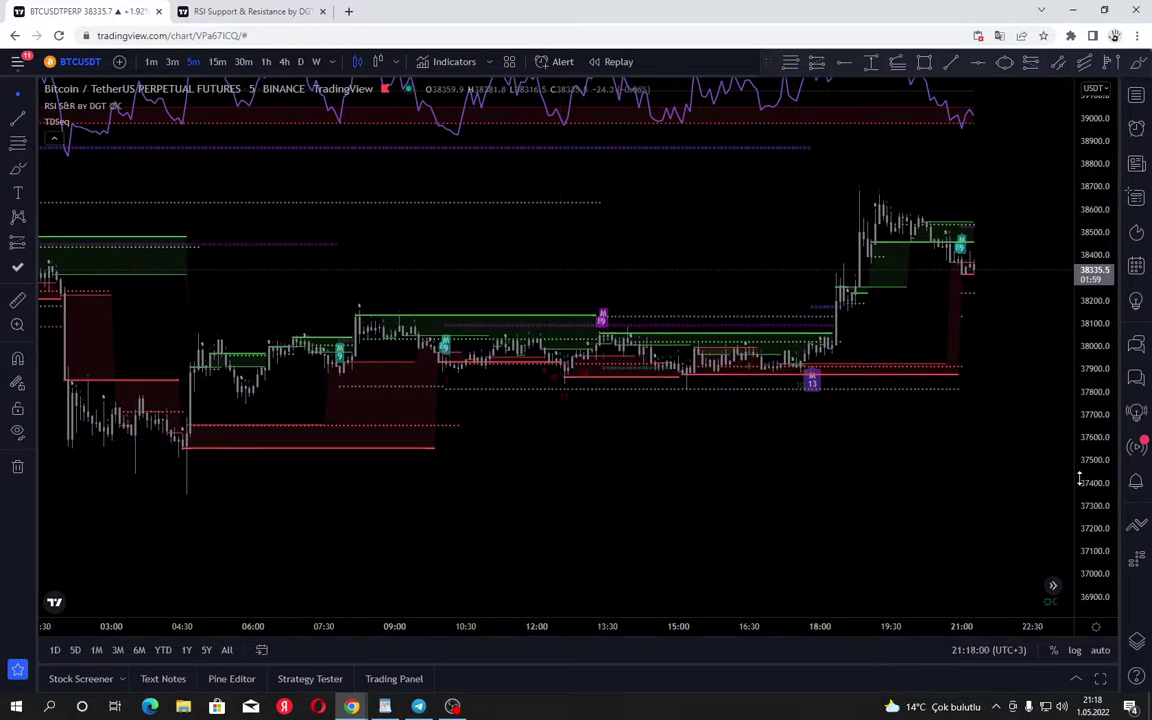
pyautogui.moveTo(1079, 478); pyautogui.dragTo(1075, 142)
pyautogui.scroll(3, 795, 450)
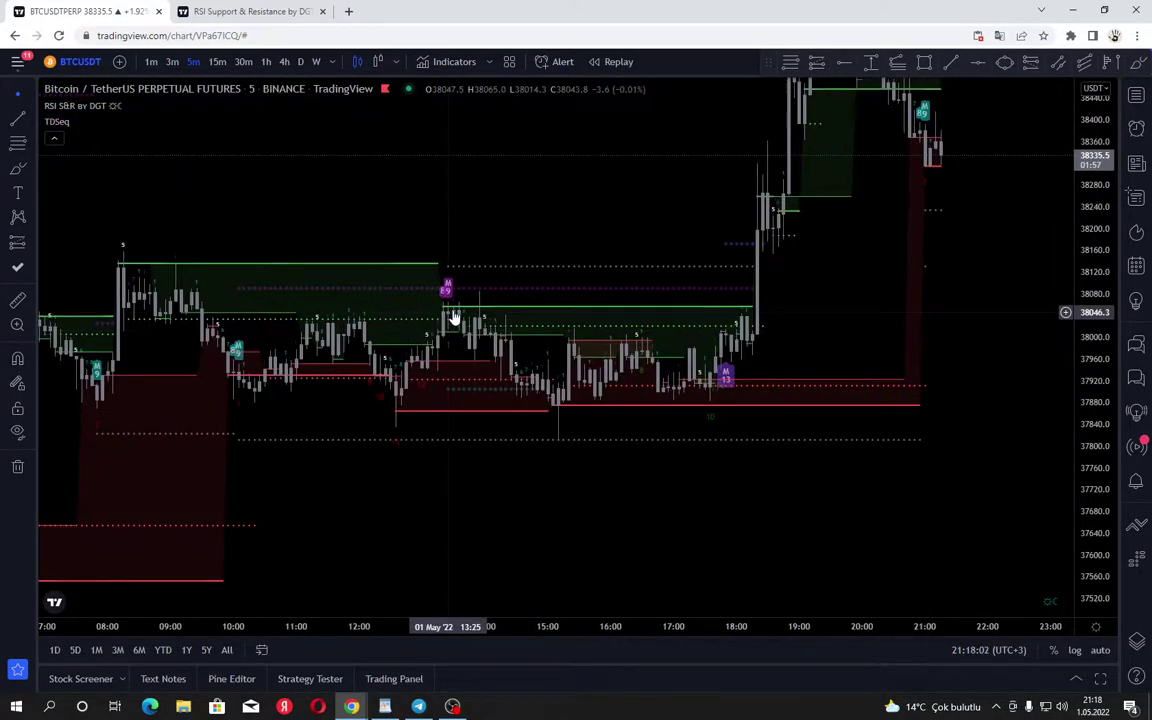
pyautogui.scroll(-1, 468, 420)
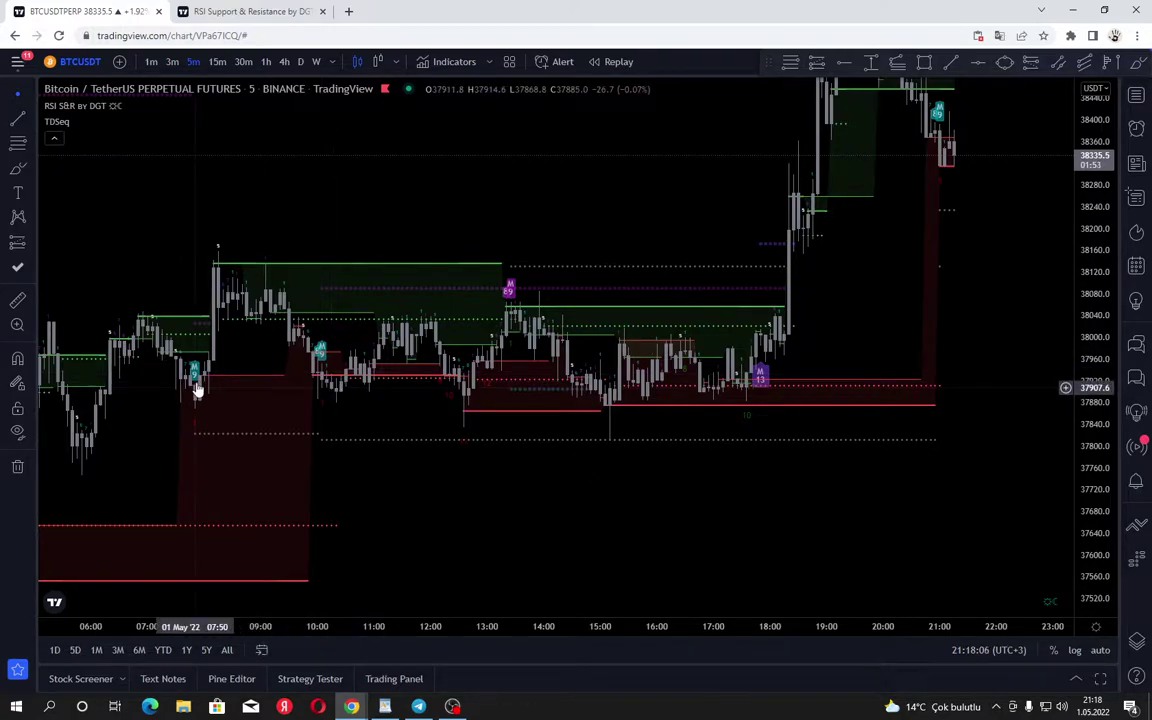
pyautogui.moveTo(603, 227); pyautogui.dragTo(478, 425)
pyautogui.scroll(3, 520, 428)
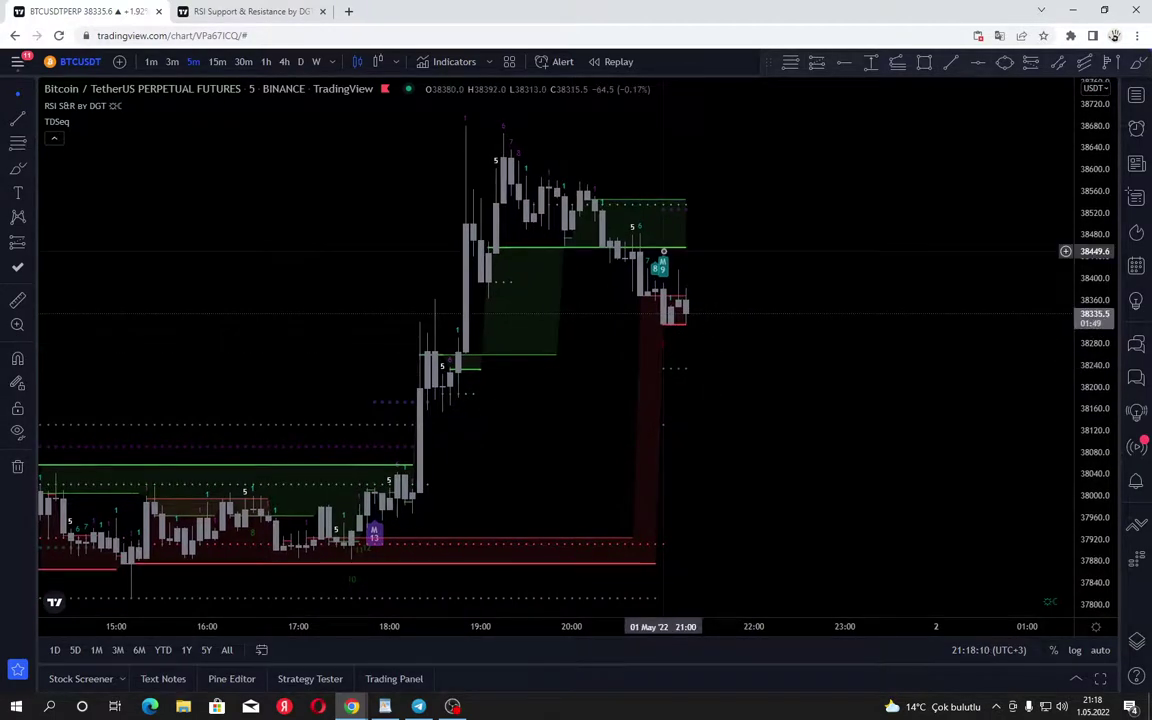
pyautogui.moveTo(1093, 257); pyautogui.dragTo(1075, 397)
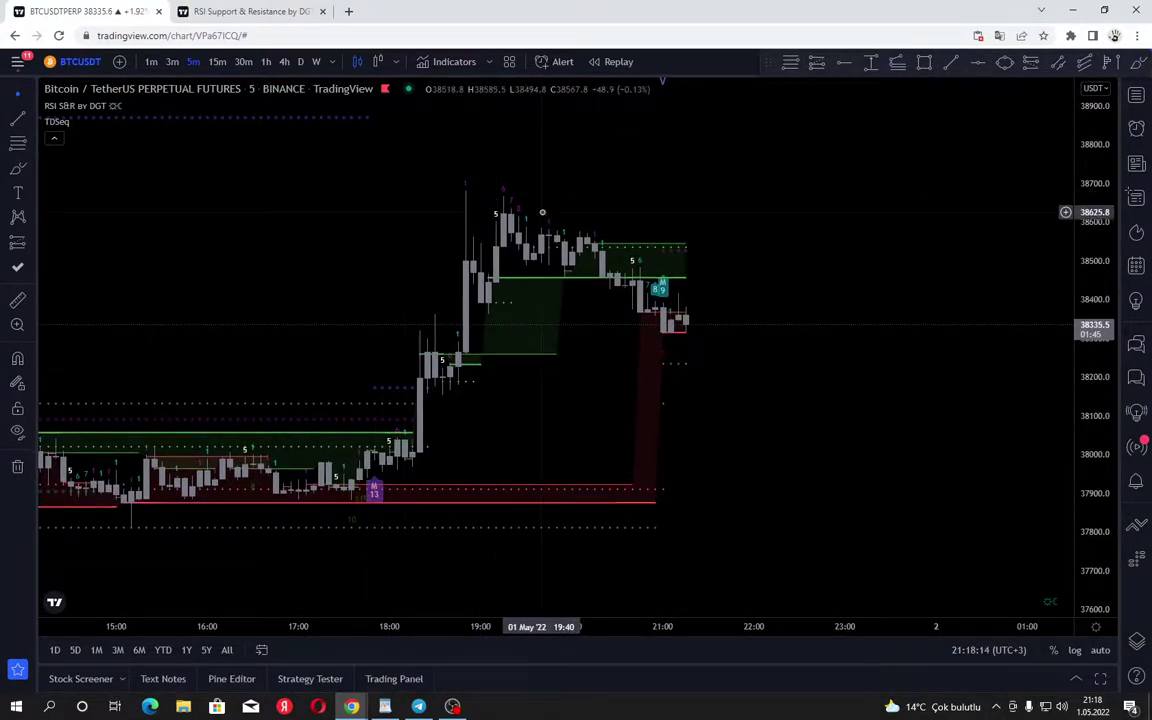
pyautogui.scroll(-3, 760, 400)
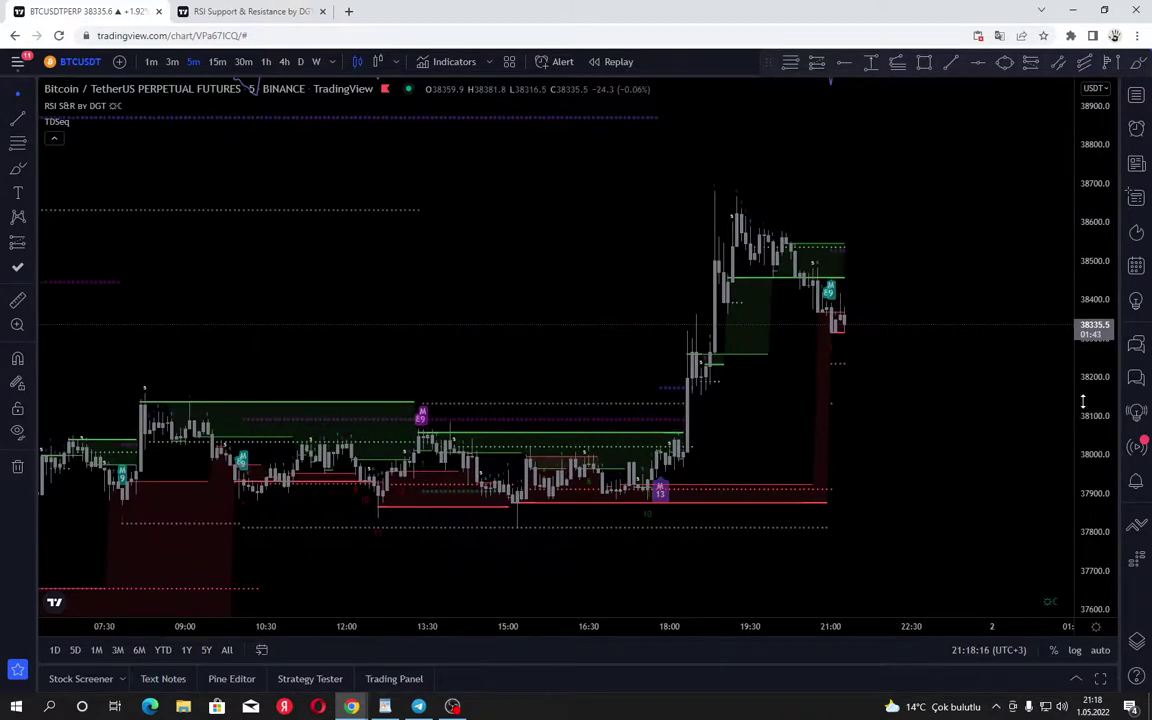
pyautogui.moveTo(1082, 400); pyautogui.dragTo(1080, 468)
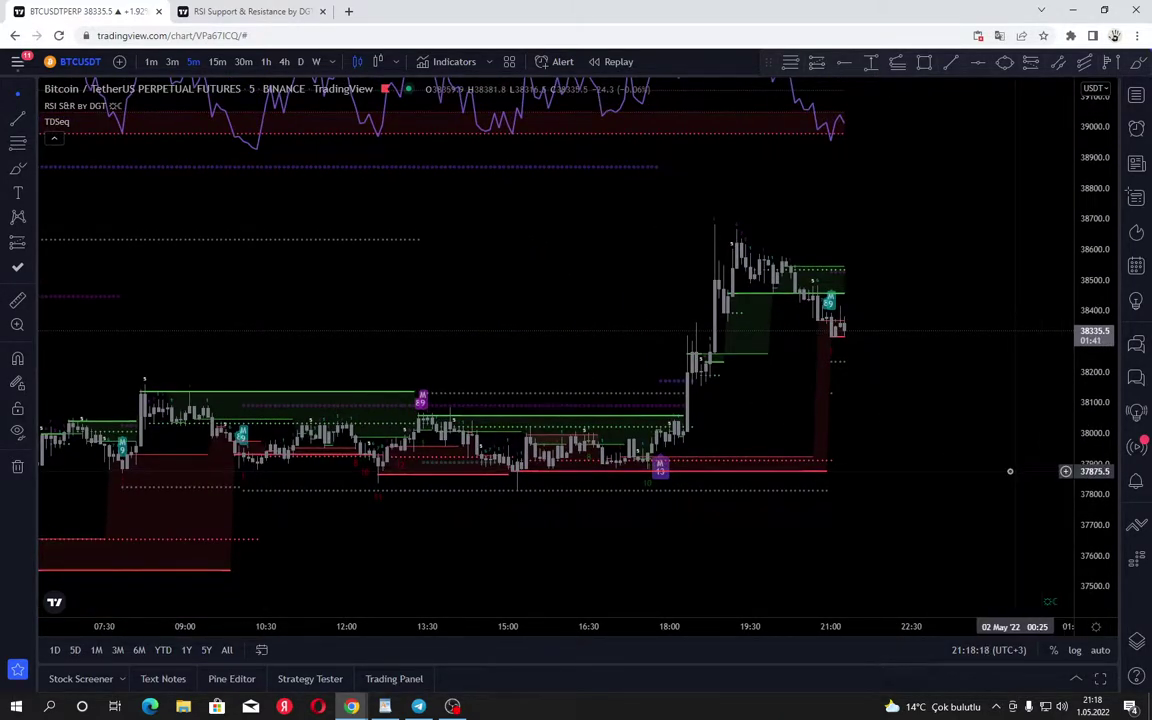